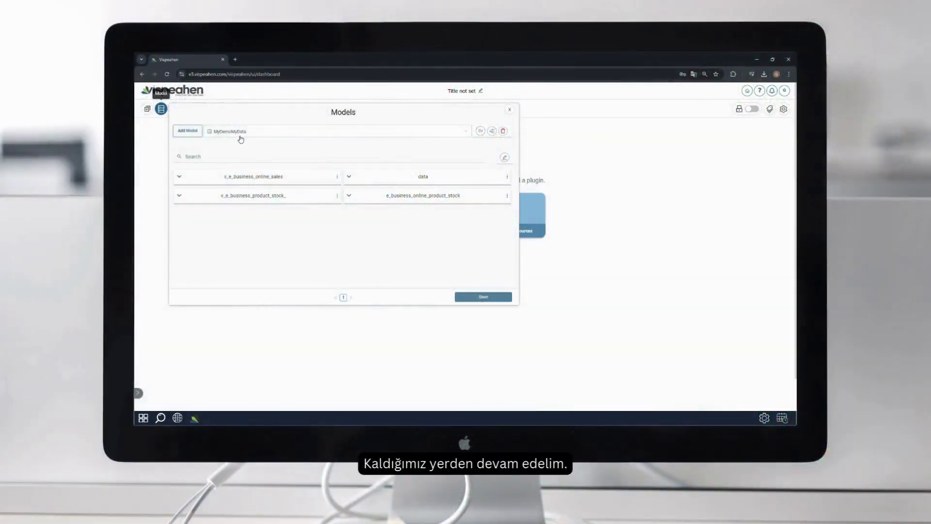
Step: Start adding a new model, then cancel it
left_click(240, 135)
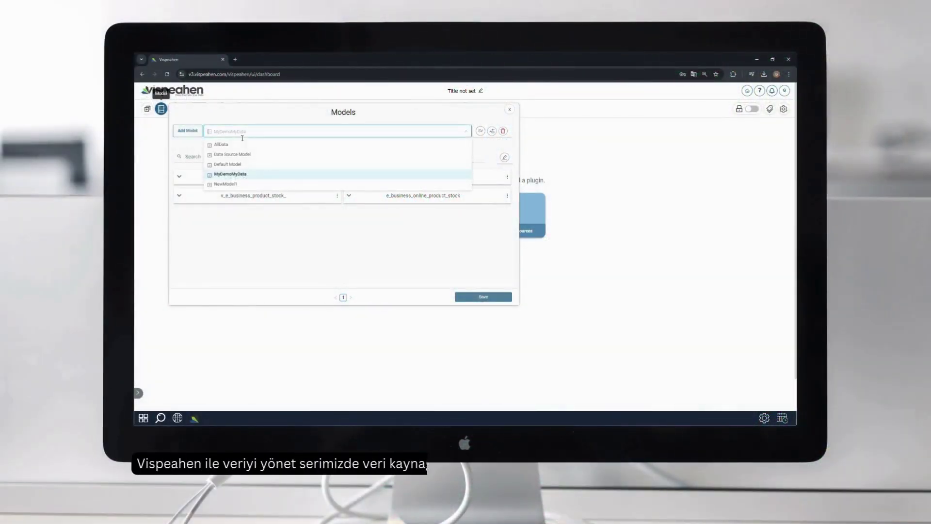
left_click(186, 131)
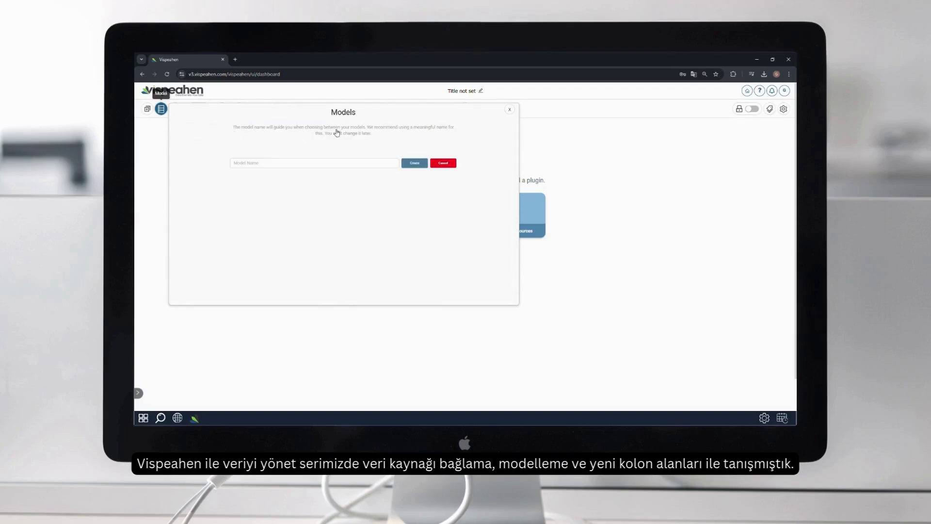
left_click(447, 165)
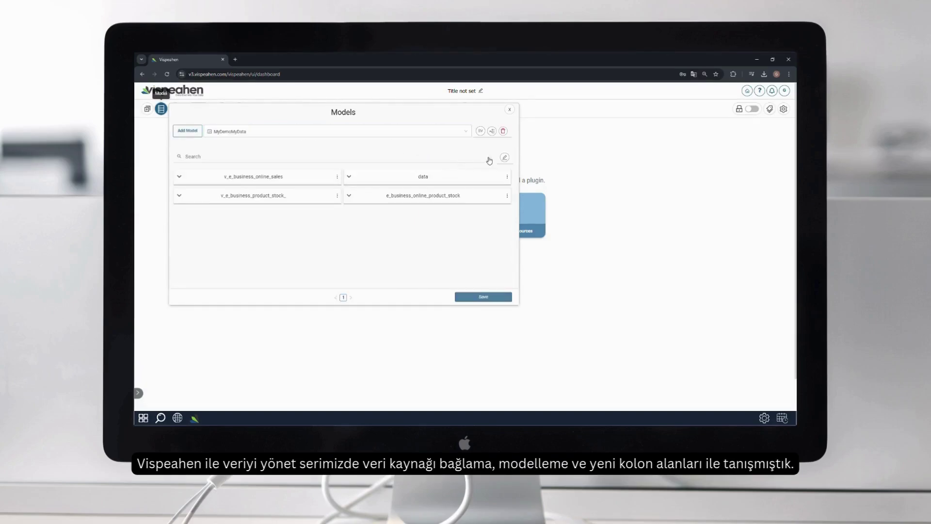
Step: Check the model's connections, then expand both product stock tables' column lists
left_click(505, 158)
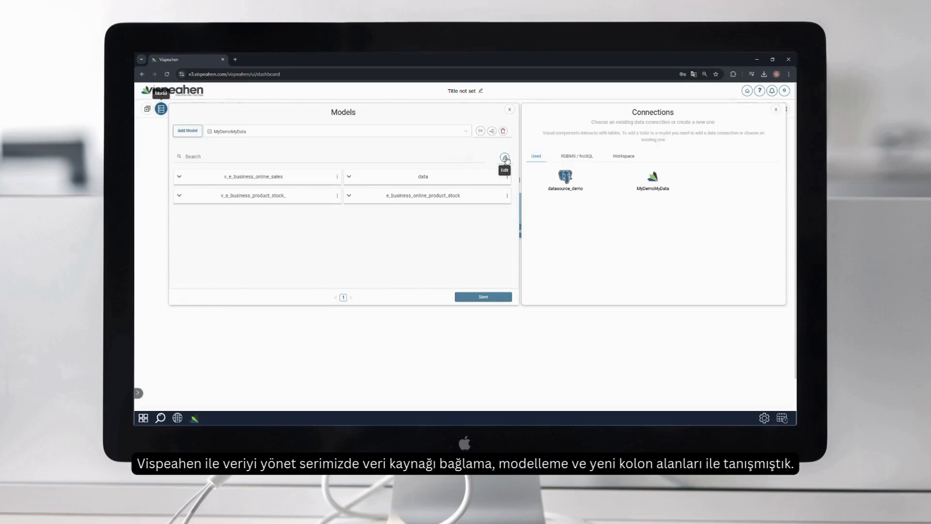
left_click(776, 109)
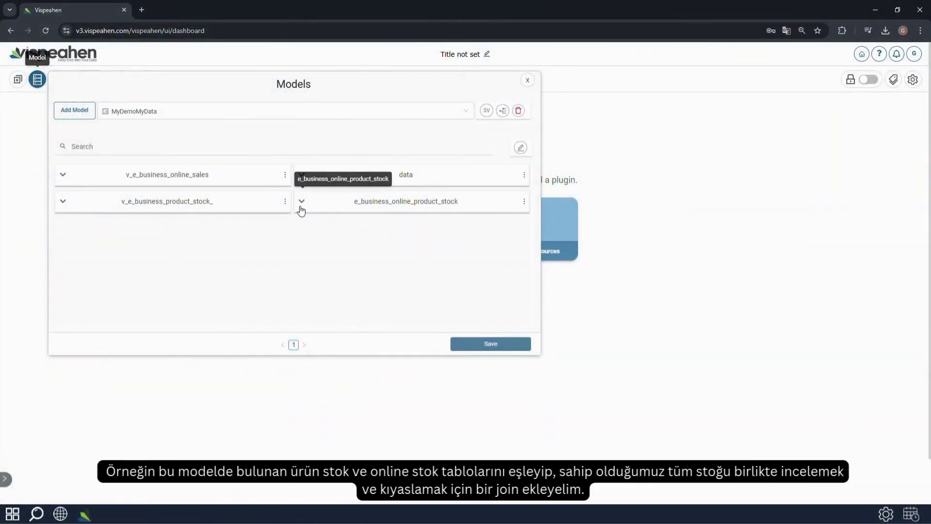
left_click(301, 206)
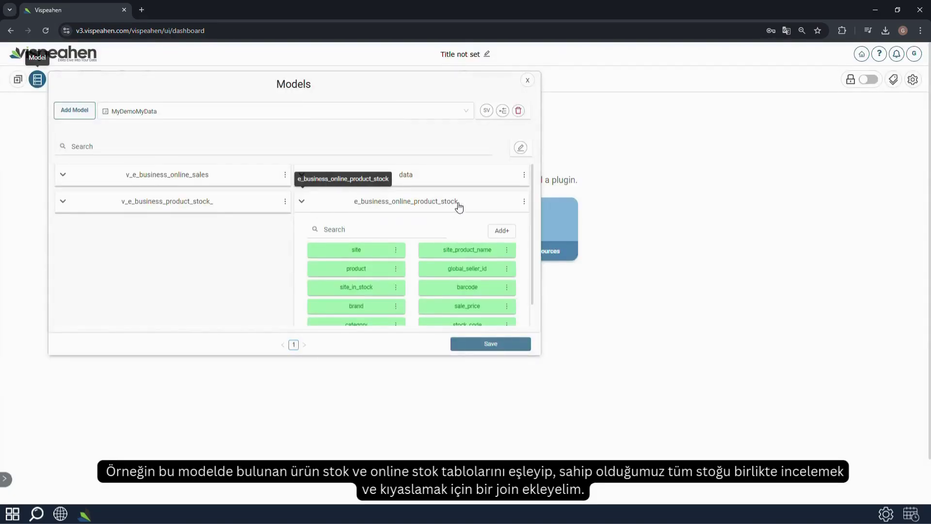
left_click(217, 210)
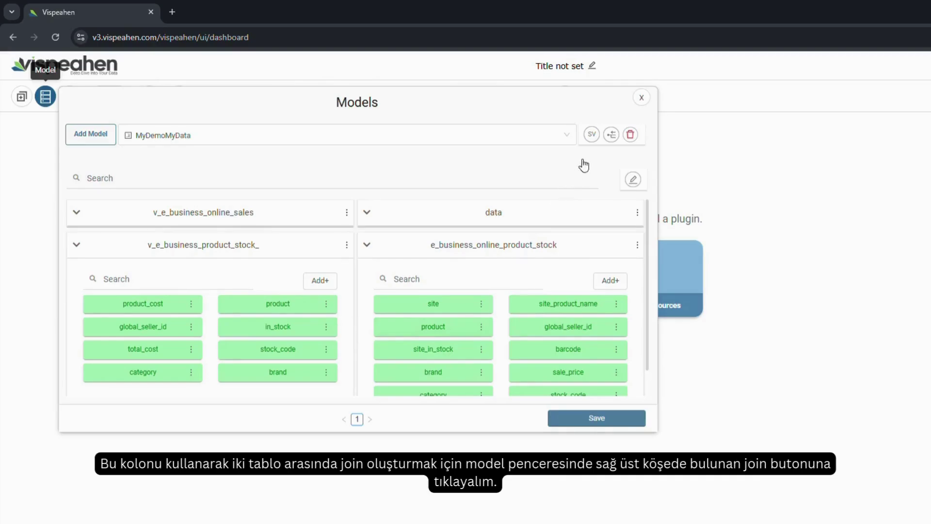
Step: Define a new join with product as both fact and dimension column, type Inner
left_click(613, 137)
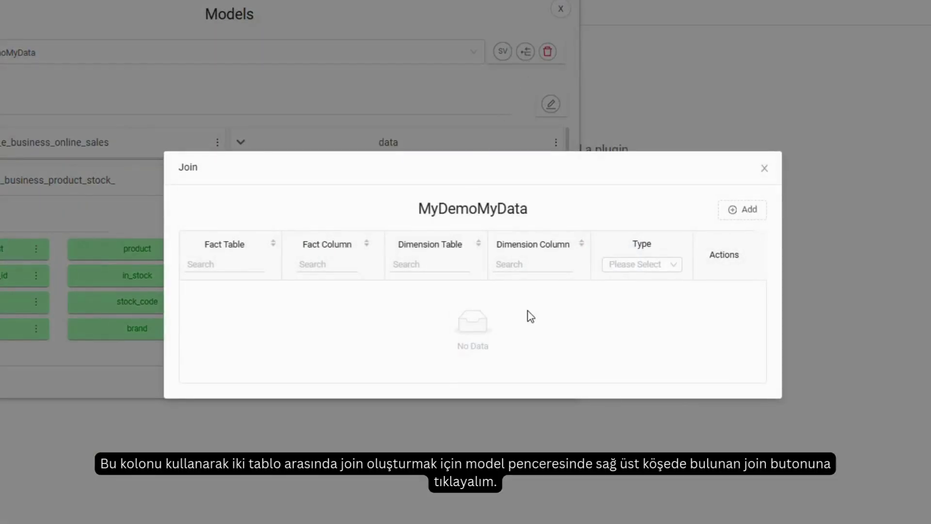
left_click(749, 210)
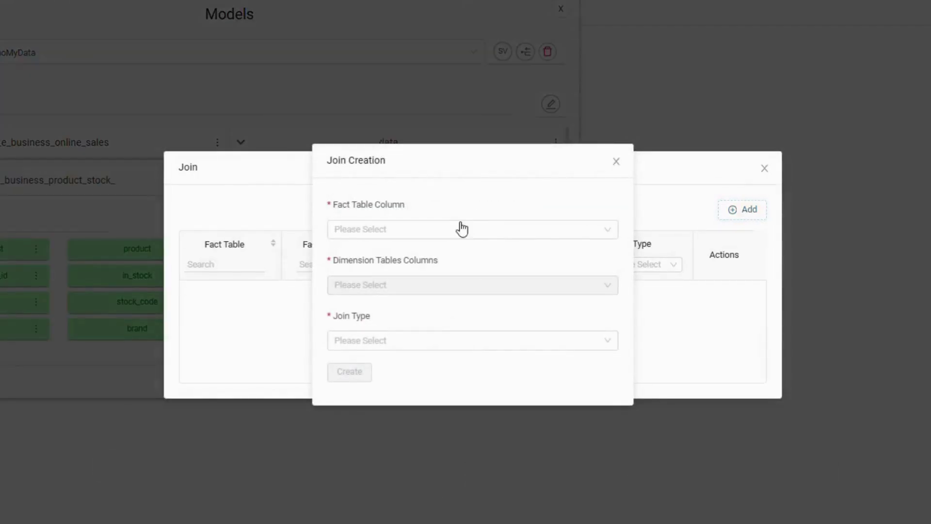
left_click(444, 238)
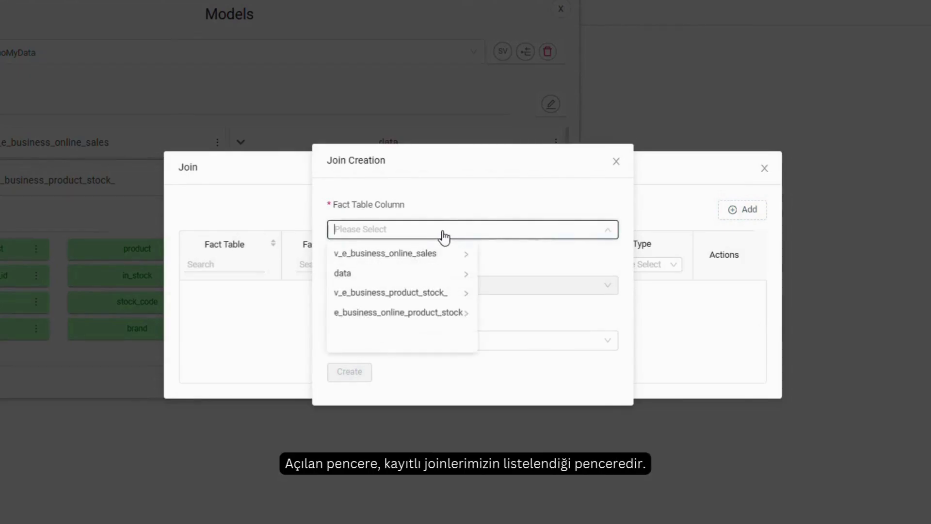
left_click(445, 293)
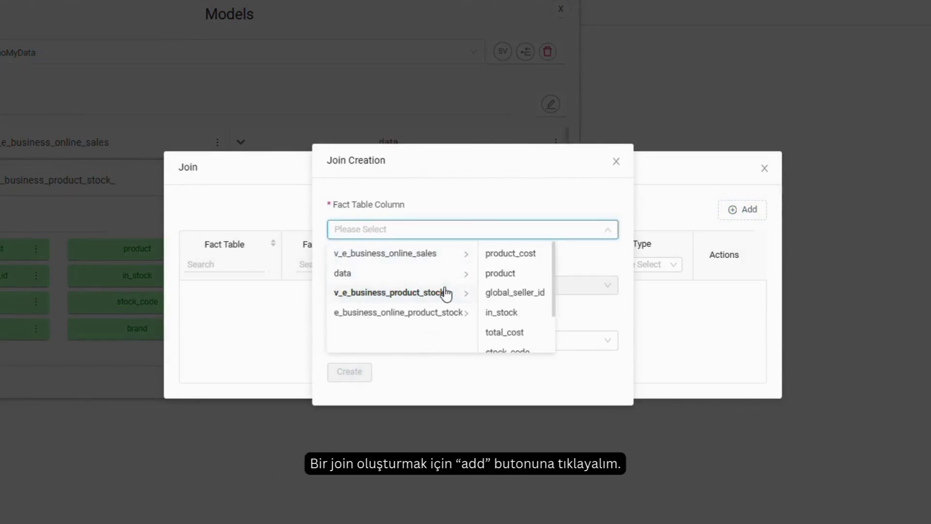
left_click(503, 275)
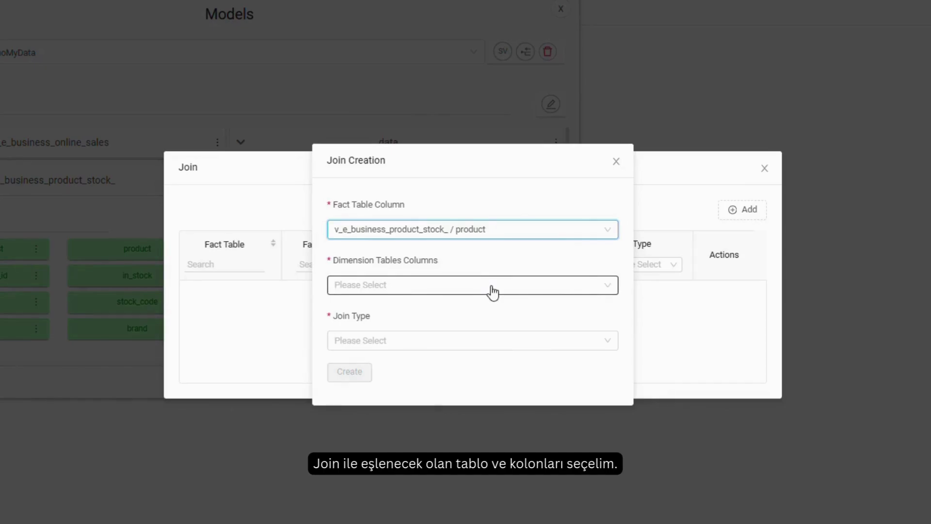
left_click(494, 292)
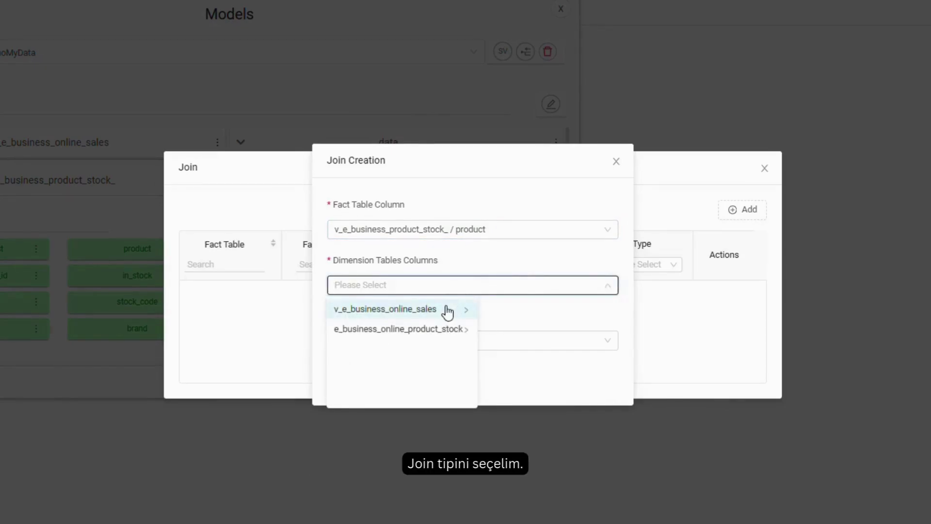
left_click(439, 329)
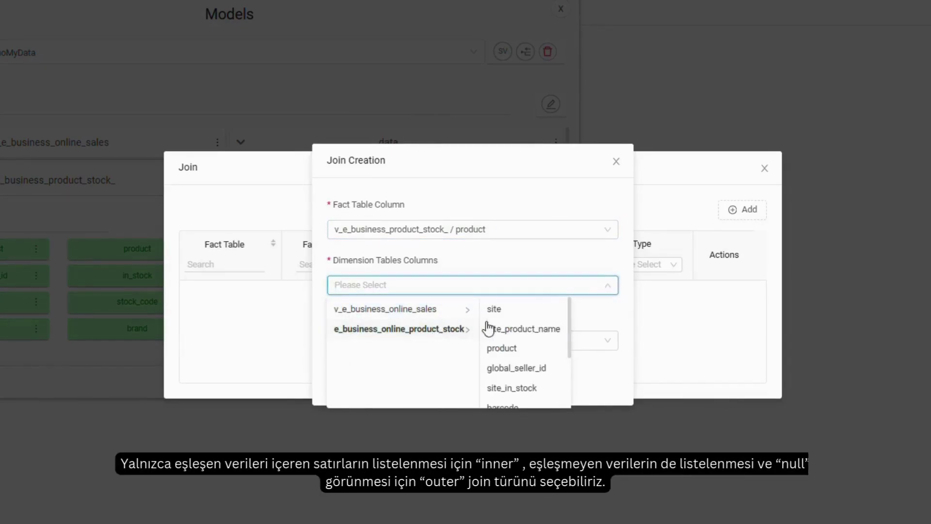
left_click(511, 349)
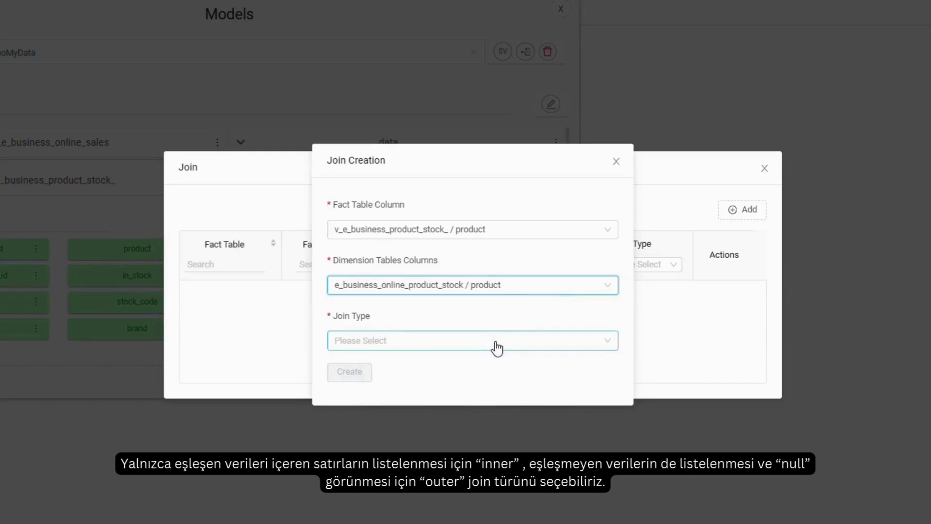
left_click(498, 347)
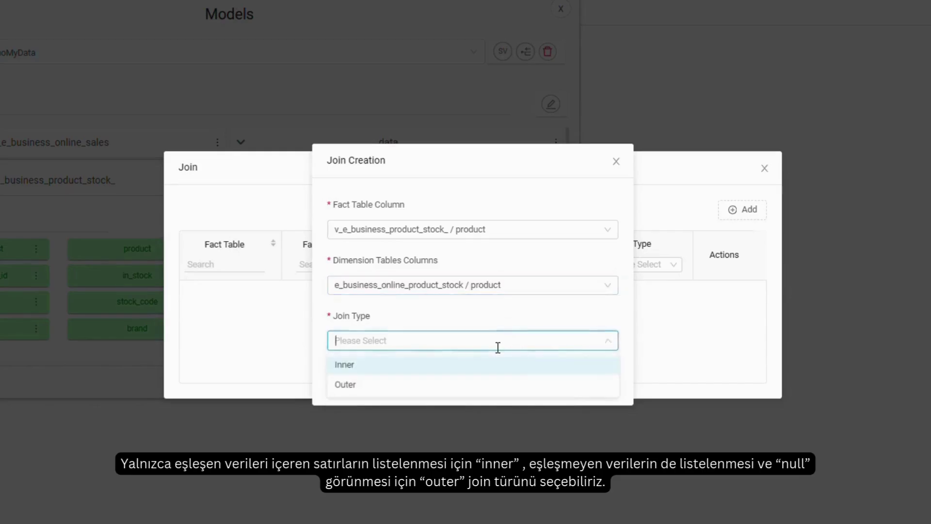
left_click(373, 369)
Step: Create the join and try the join list's column and join type filters
left_click(339, 381)
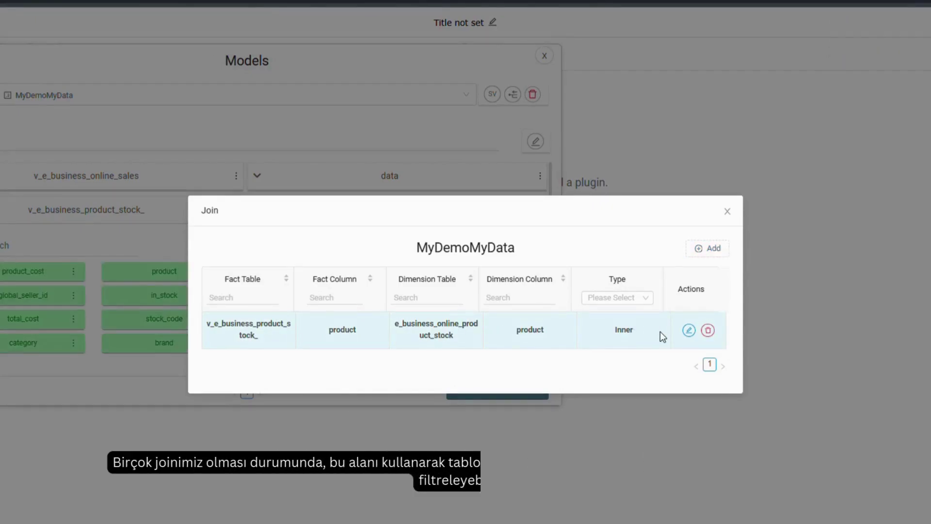
left_click(338, 298)
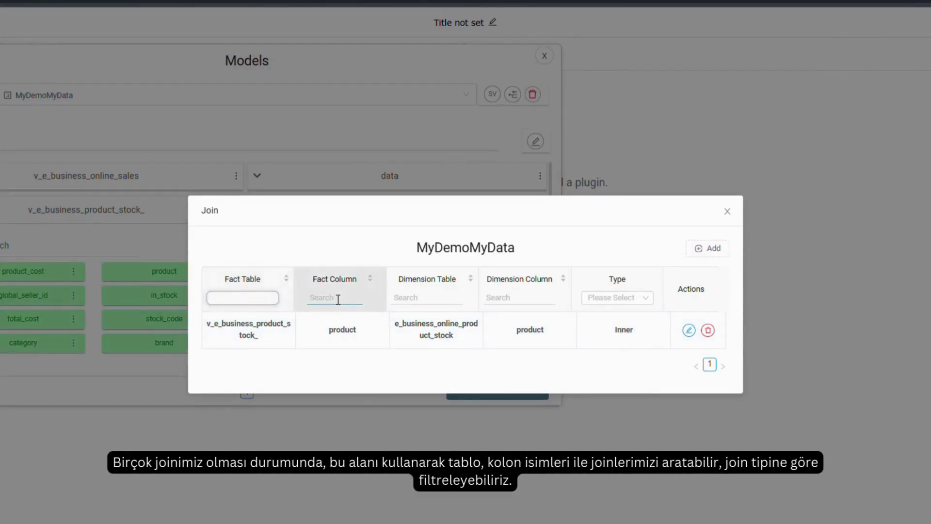
left_click(425, 298)
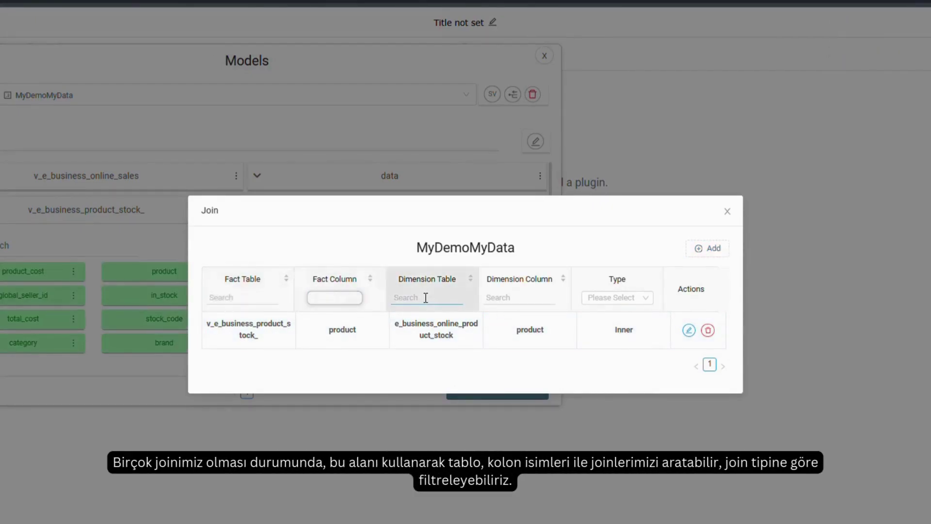
left_click(616, 297)
left_click(608, 336)
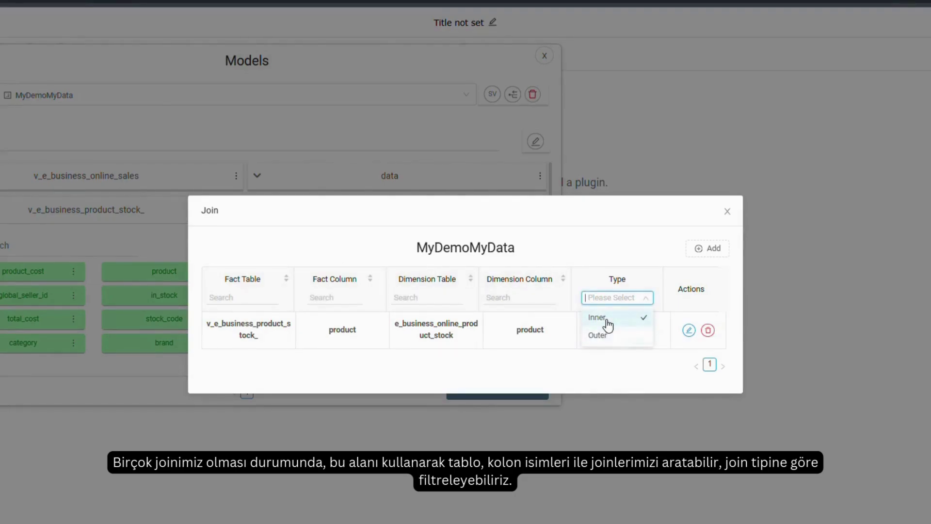
left_click(629, 370)
Step: Open the new join's editor, close it unchanged, and close the join list
left_click(691, 334)
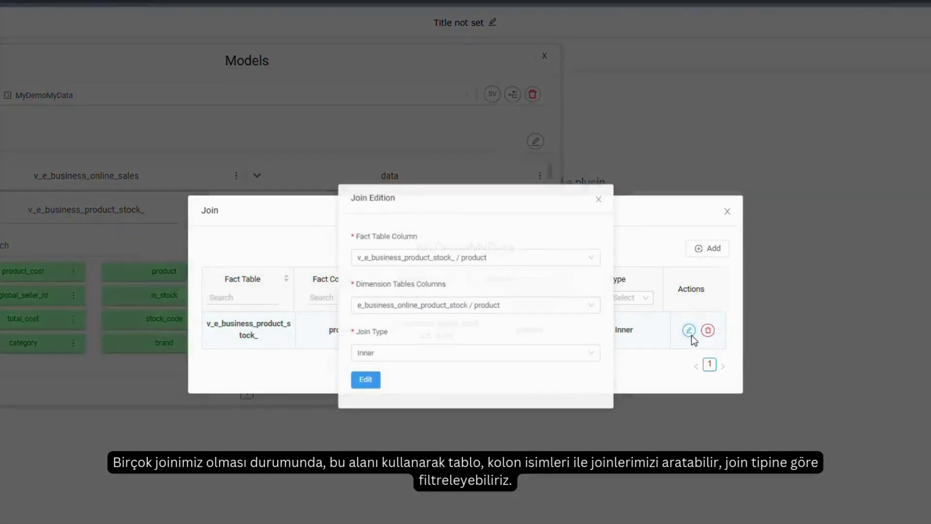
left_click(596, 199)
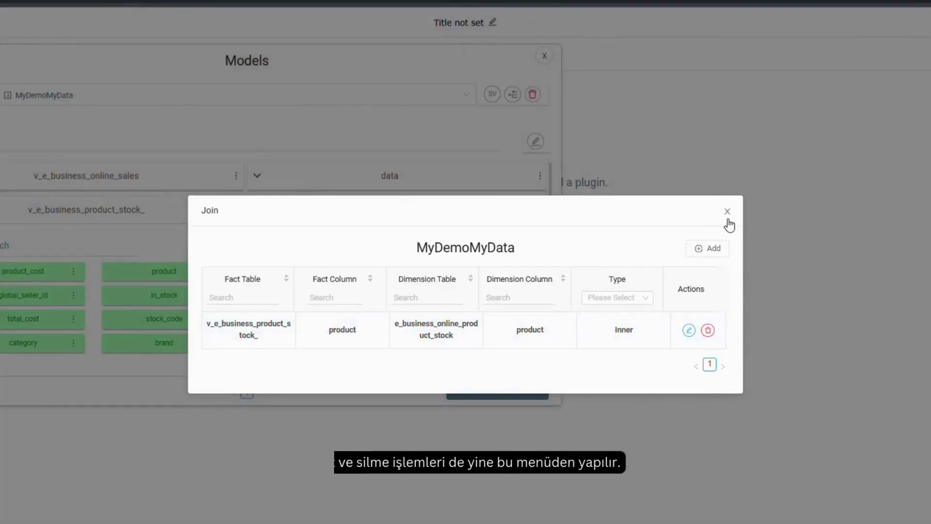
left_click(728, 212)
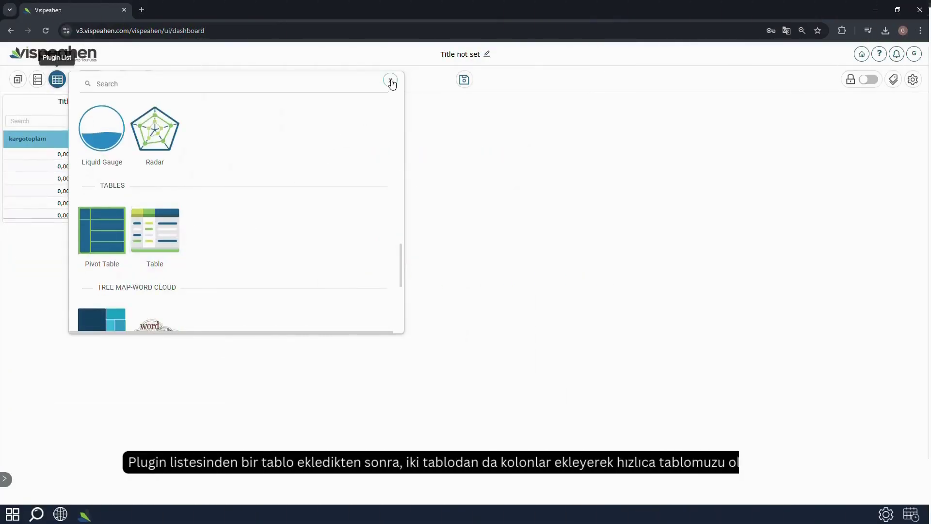
Step: Close Models, enlarge the table widget and open its data settings
left_click(388, 81)
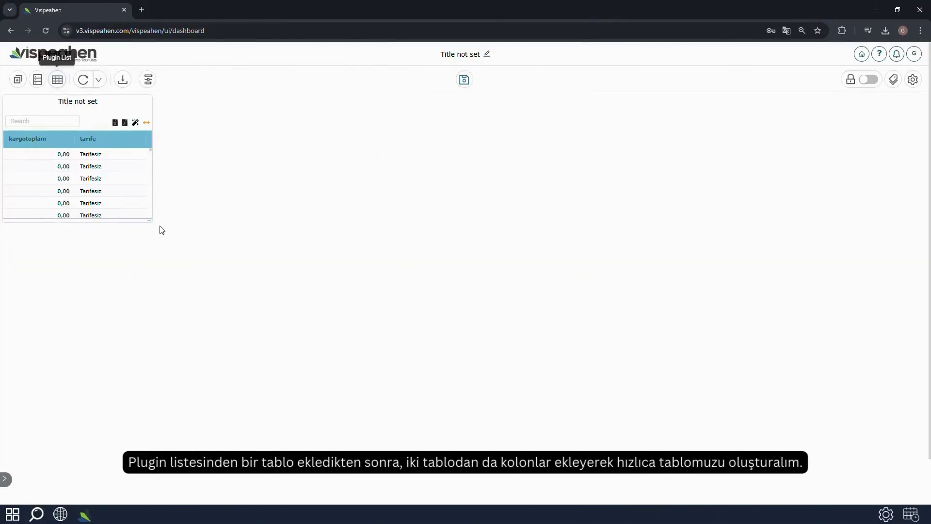
left_click_drag(151, 221, 507, 321)
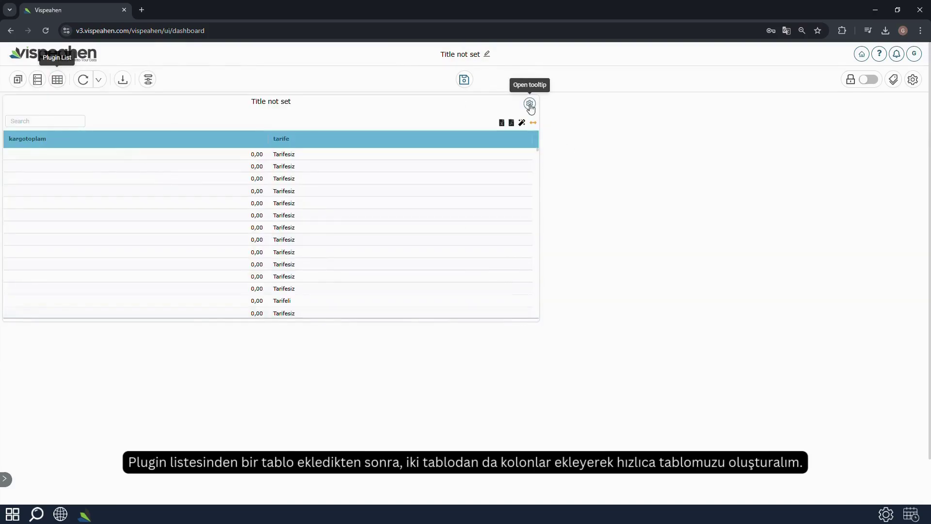
left_click(530, 106)
left_click(521, 105)
Step: Add site_in_stock, site_product_name and in_stock as table columns and refresh the table
left_click(618, 220)
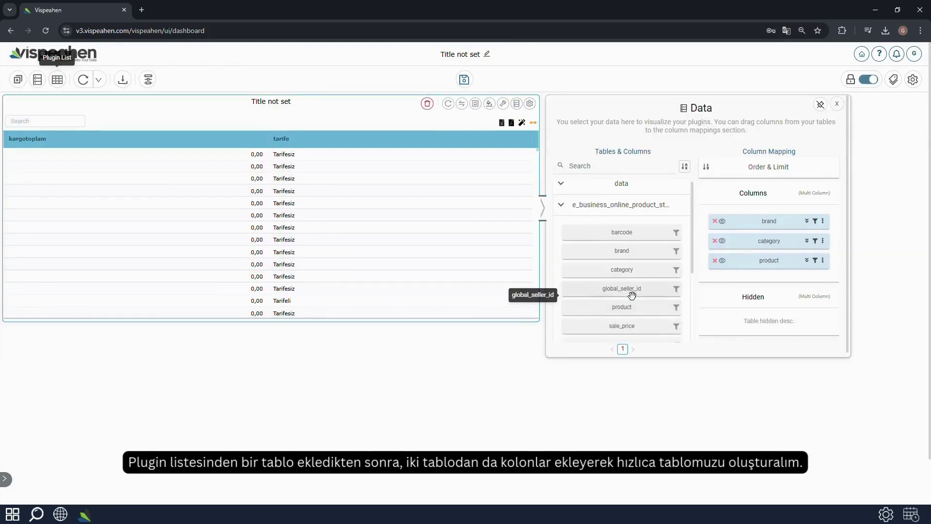
scroll(645, 243, "down", 3)
left_click_drag(650, 272, 768, 276)
left_click_drag(622, 291, 701, 242)
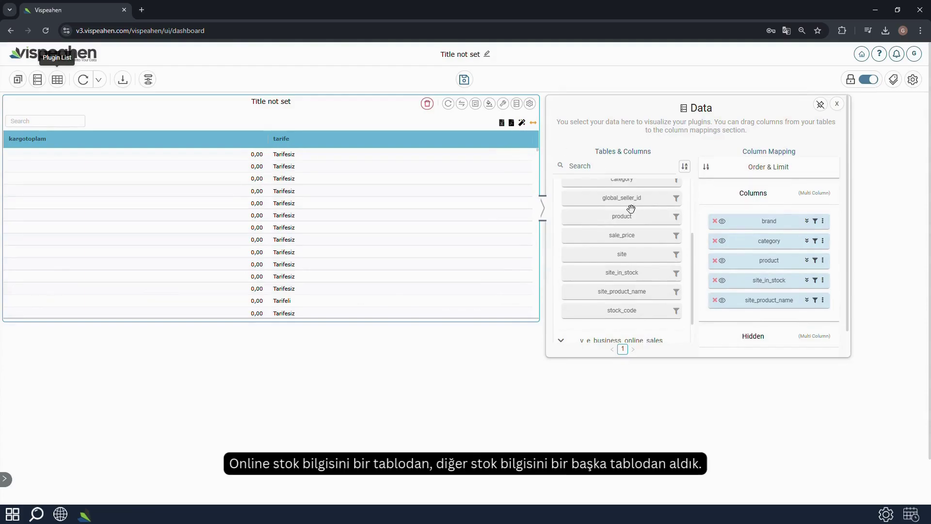
scroll(631, 209, "up", 3)
left_click(616, 213)
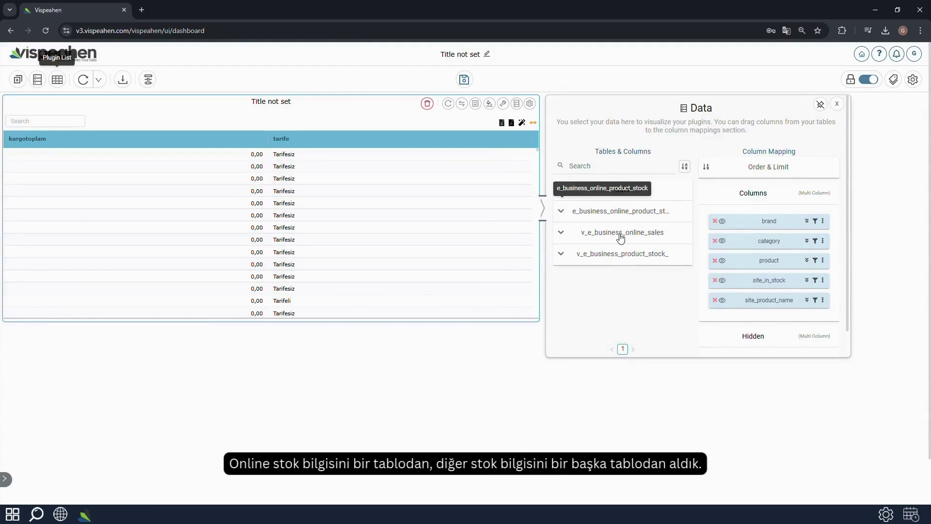
left_click(612, 254)
scroll(630, 250, "down", 3)
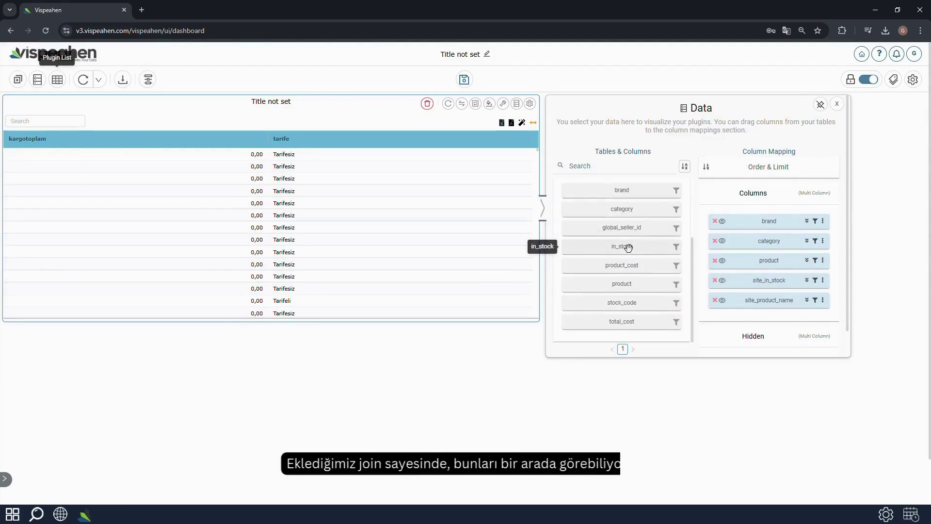
left_click_drag(629, 248, 775, 316)
left_click(450, 104)
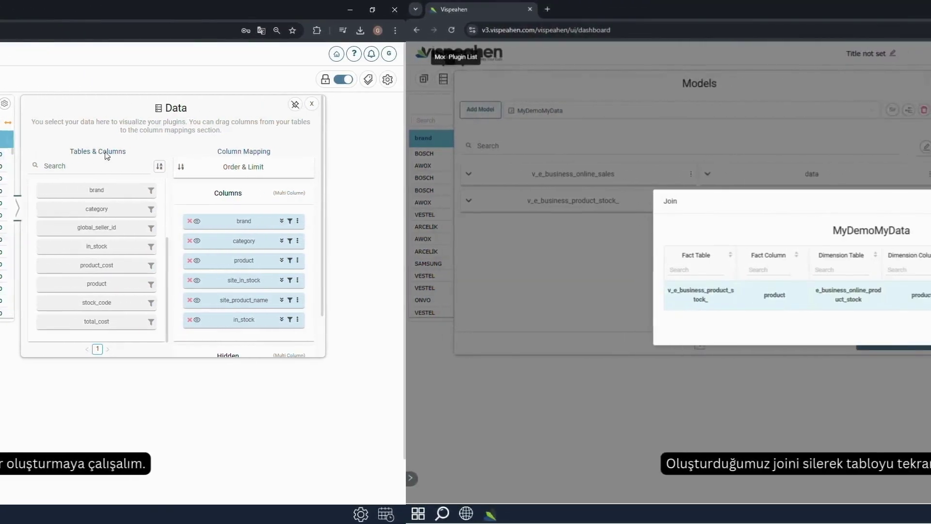
Step: Delete the old join and rebuild the table with brand, category, site_product_name, site_in_stock, stock_code and in_stock
left_click(710, 273)
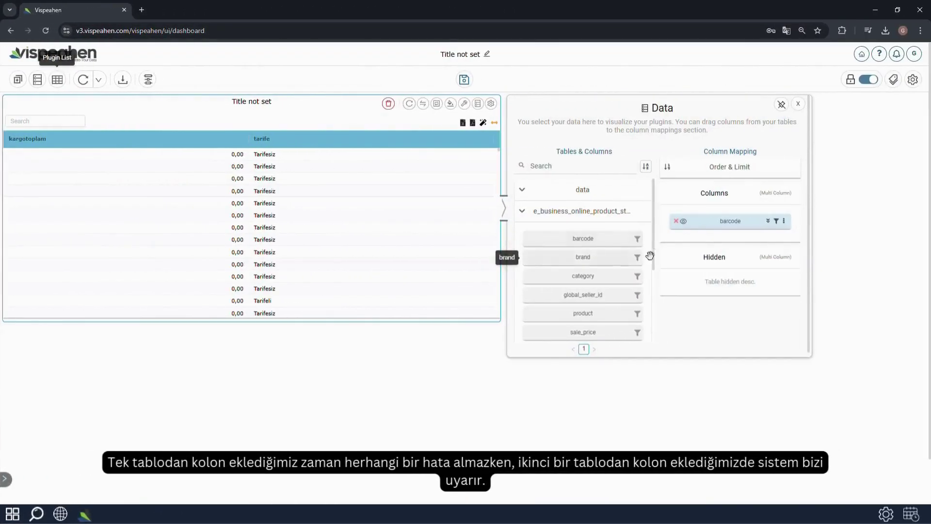
left_click(645, 256)
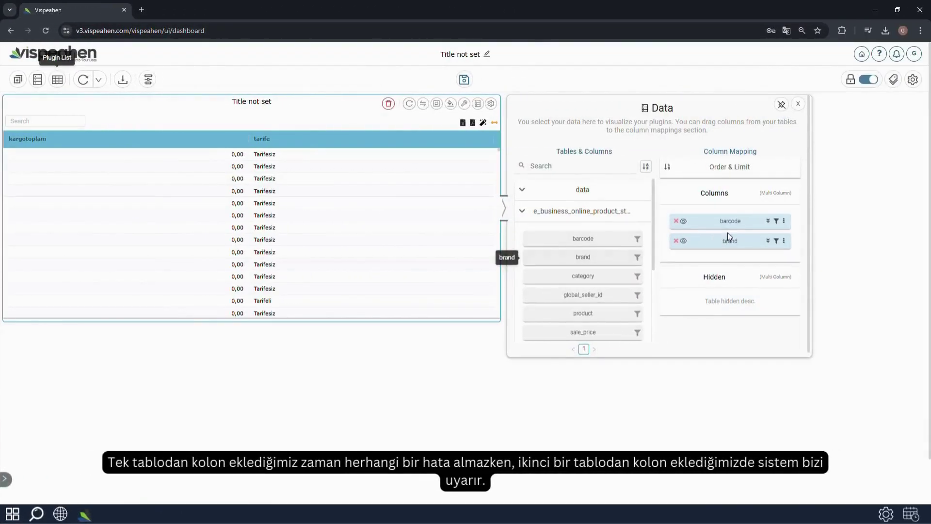
left_click(601, 275)
scroll(601, 301, "down", 2)
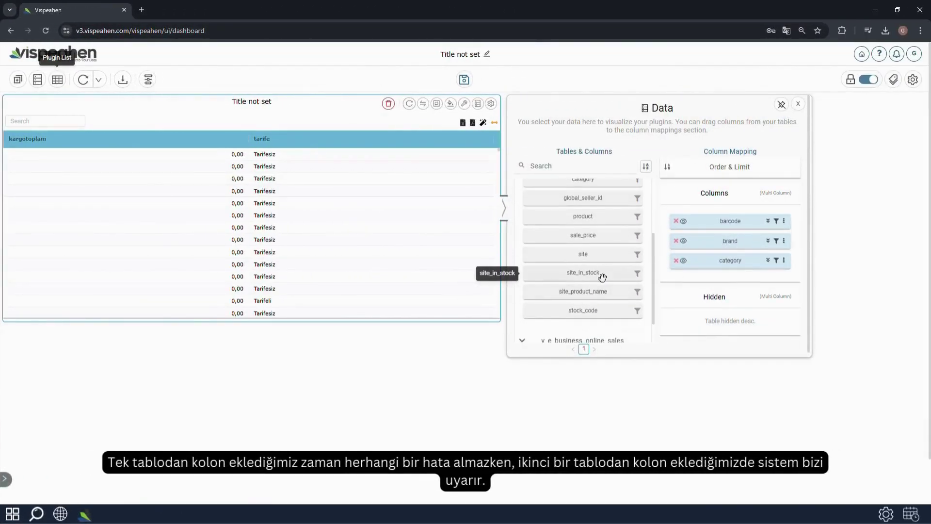
left_click_drag(604, 296, 726, 274)
left_click_drag(597, 274, 699, 315)
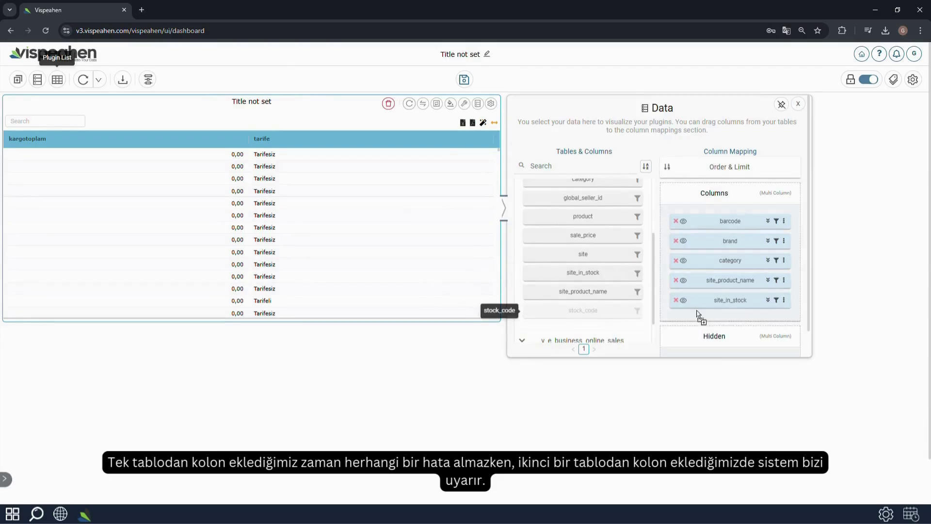
left_click(583, 310)
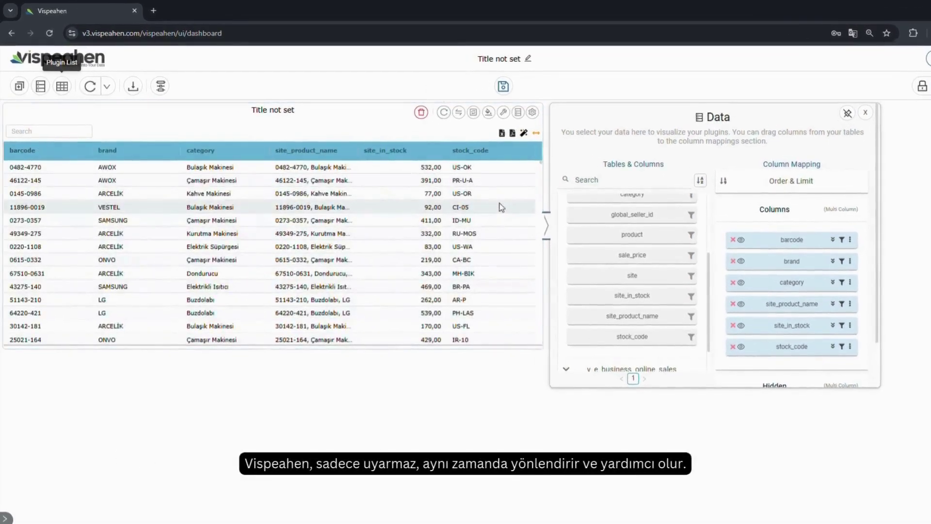
scroll(659, 280, "down", 2)
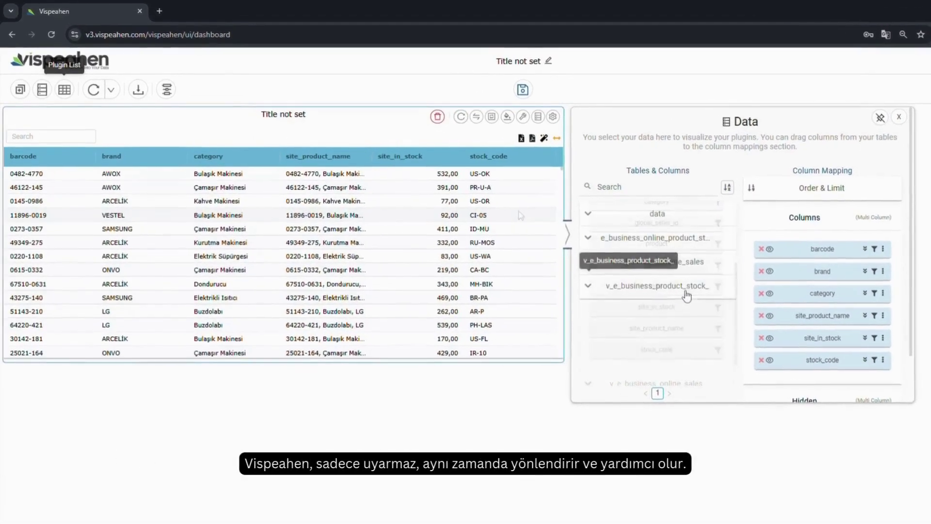
left_click(665, 274)
scroll(648, 313, "down", 1)
left_click_drag(689, 340, 848, 378)
left_click(462, 118)
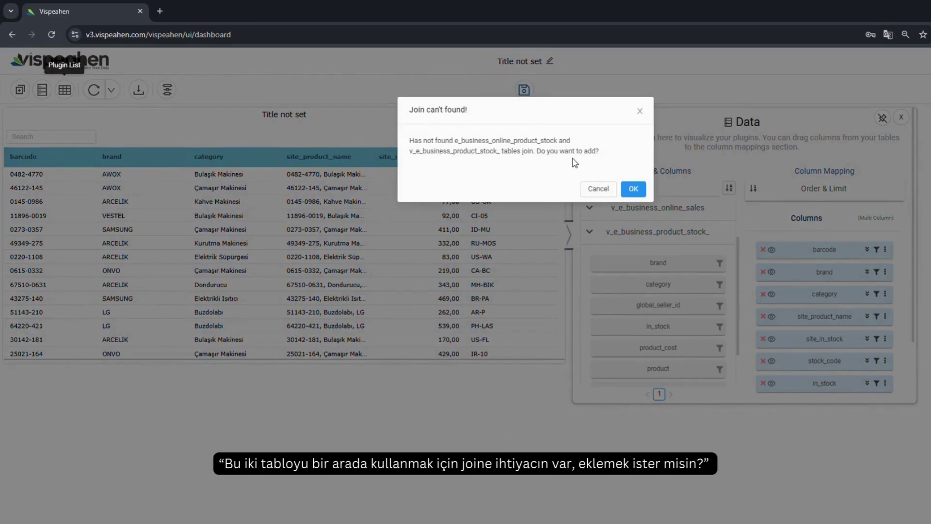
Step: Accept the missing-join prompt and create an Inner join on product between both stock tables
left_click(634, 188)
left_click(494, 274)
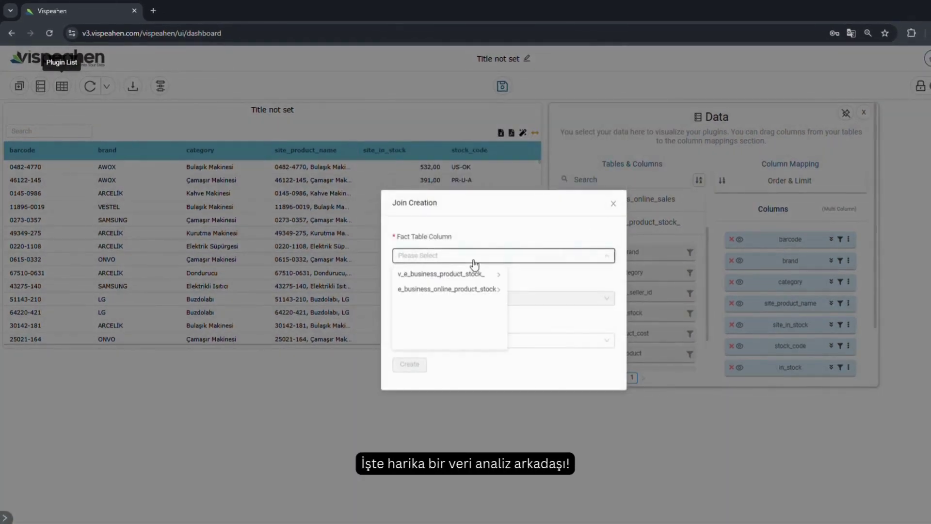
left_click(475, 274)
left_click(539, 287)
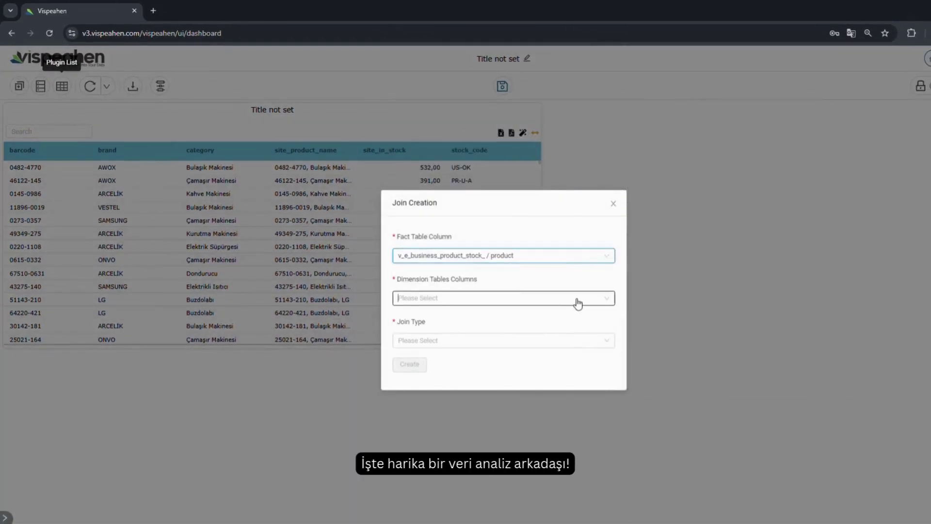
left_click(489, 300)
left_click(475, 316)
left_click(539, 347)
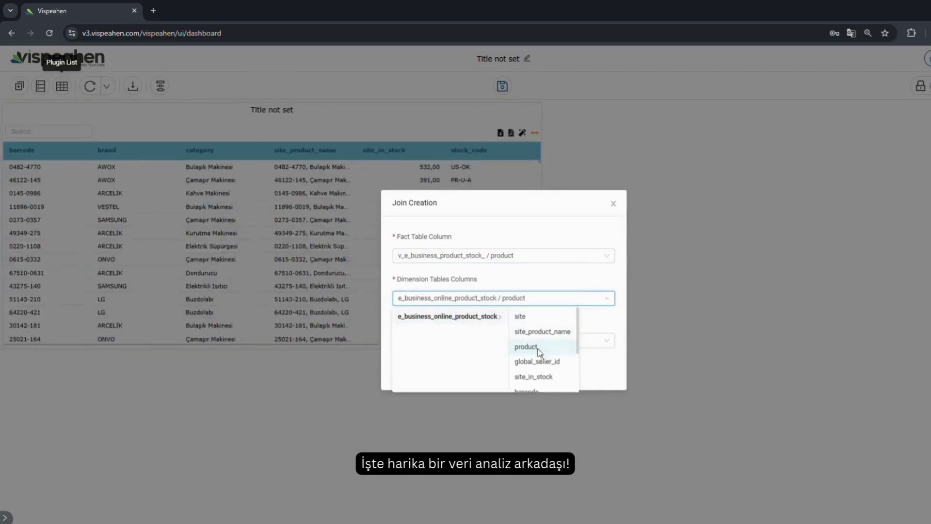
left_click(526, 349)
left_click(438, 359)
left_click(398, 366)
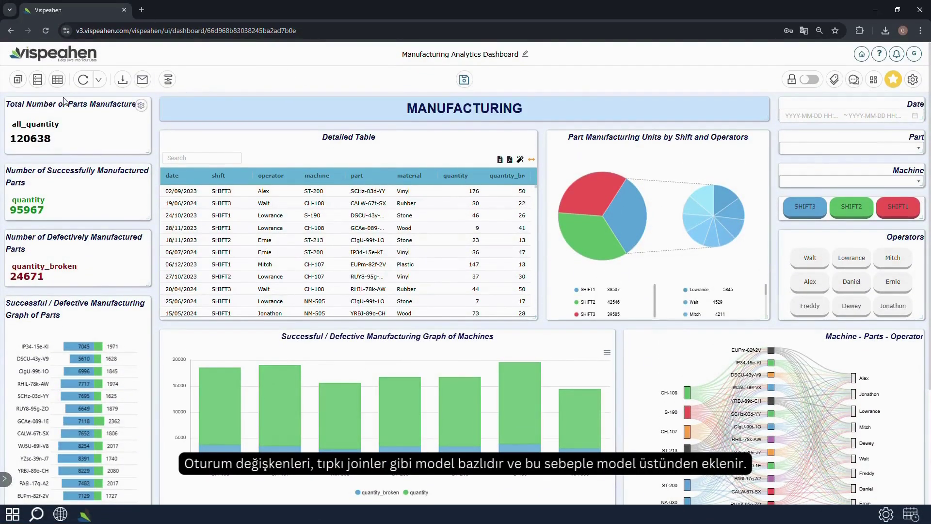
Step: Open the Models dialog showing the Default Model's tables
left_click(37, 79)
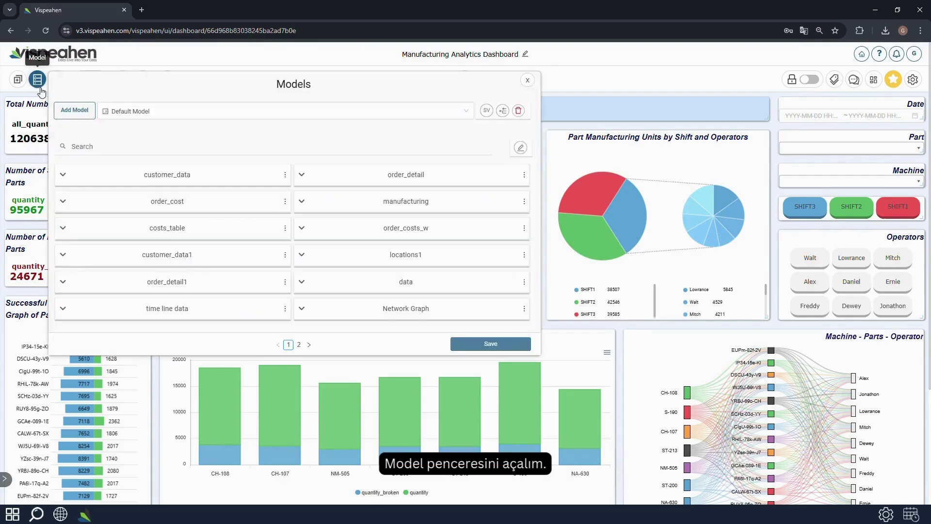
Step: Start a new session variable on the Vispeahen connection and inspect the manufacturing and shift_manager columns
left_click(487, 111)
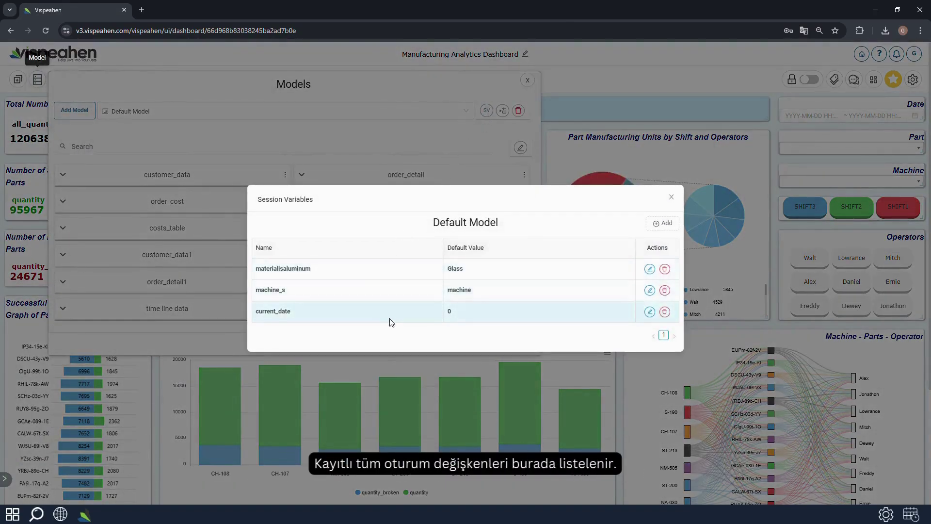
left_click(662, 225)
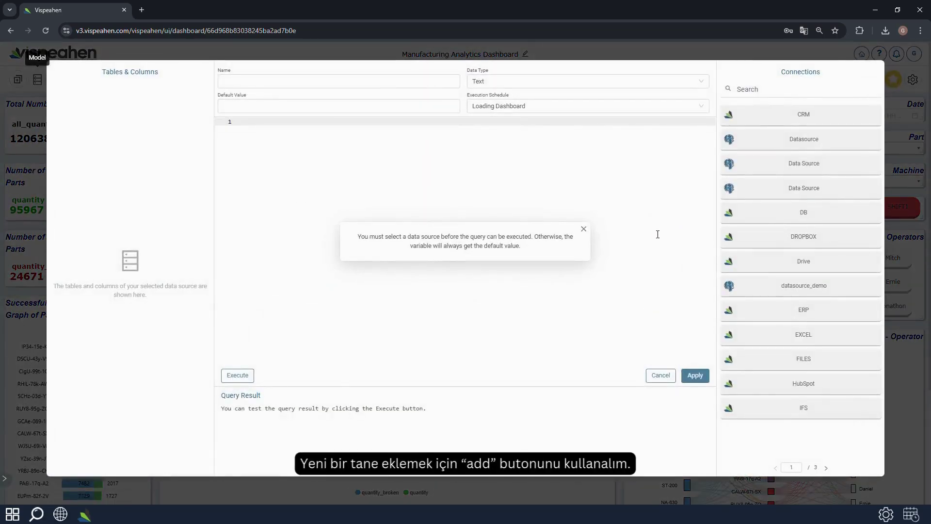
left_click(827, 468)
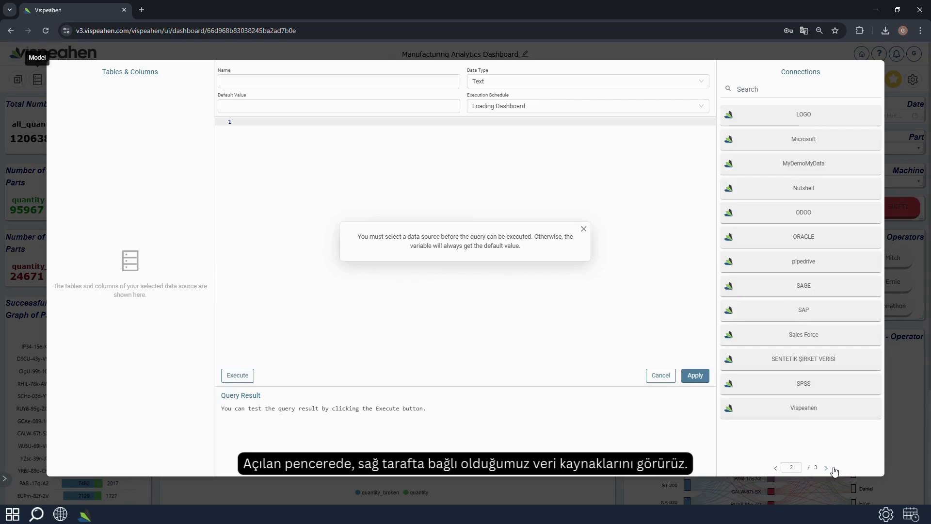
left_click(801, 417)
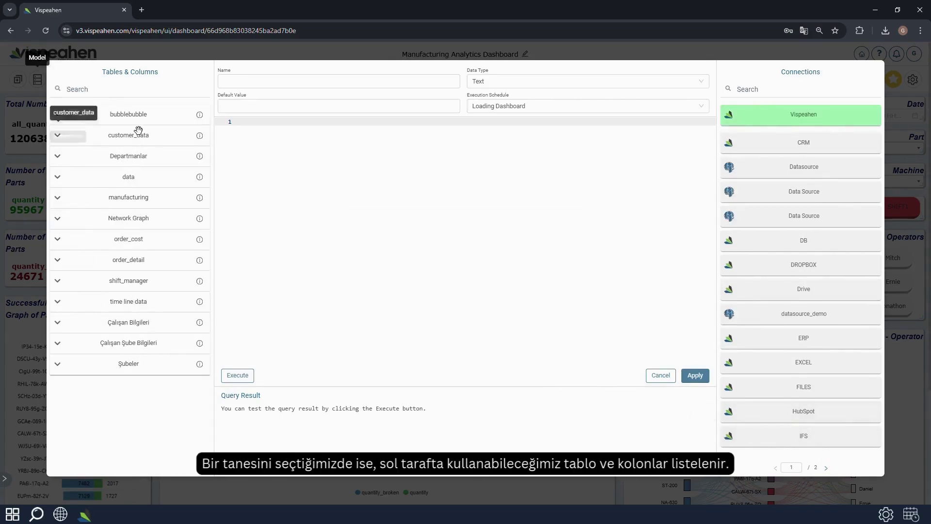
left_click(119, 199)
scroll(159, 307, "down", 1)
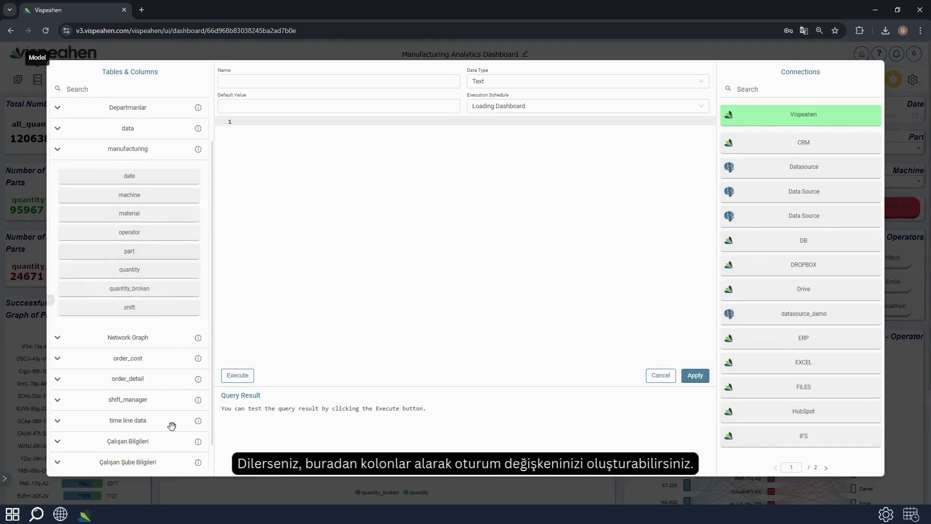
left_click(151, 392)
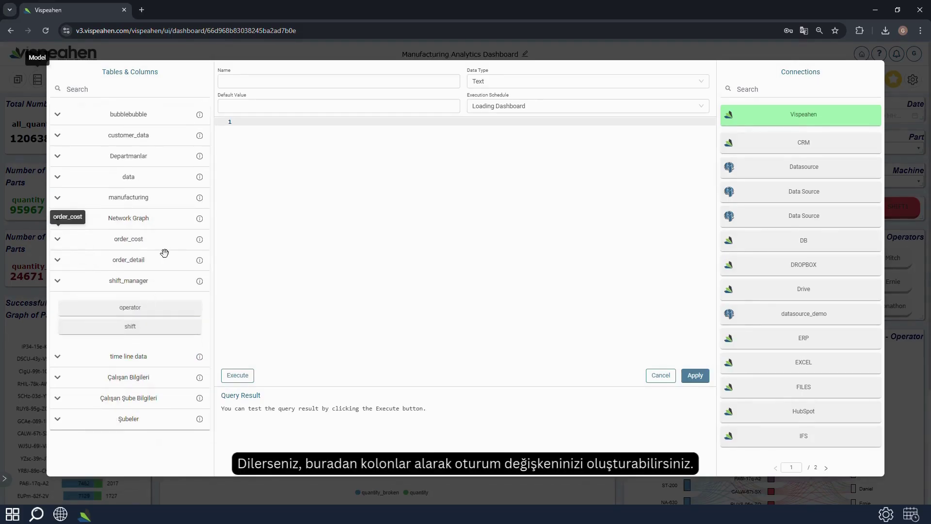
left_click(141, 198)
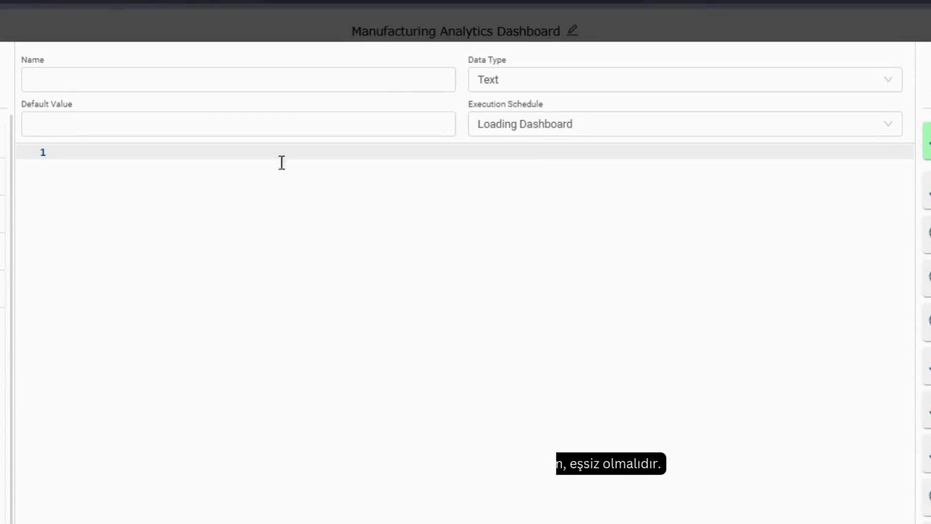
Step: Define shift as Text, default 'You have not access.', querying shift_manager by operator=:username, then test and save
left_click(285, 87)
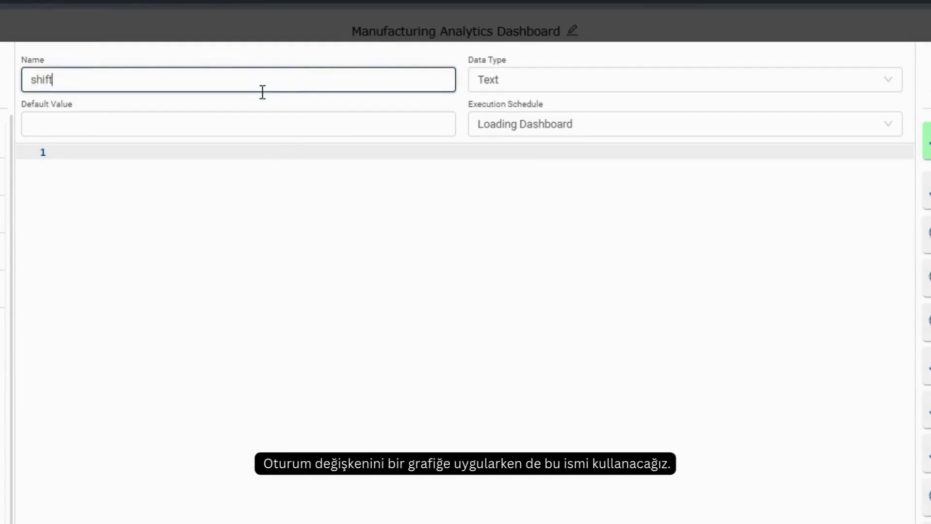
left_click(495, 83)
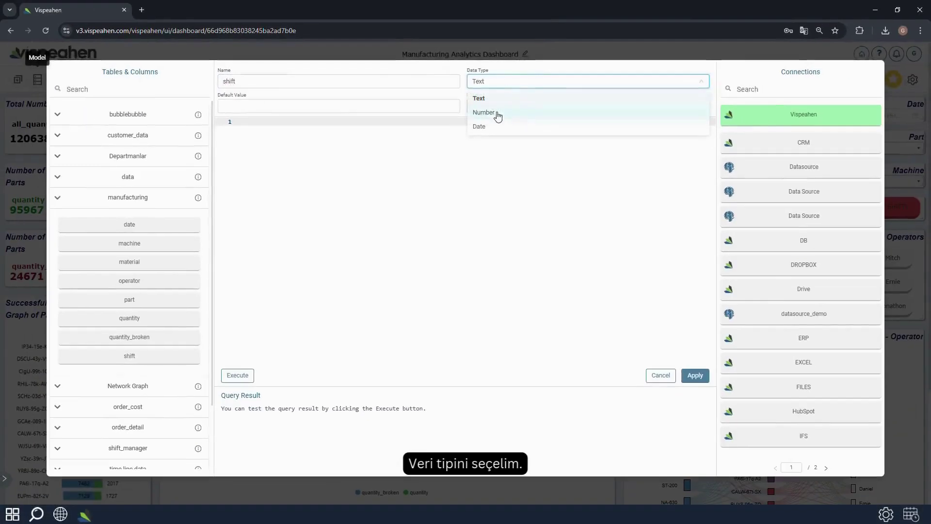
left_click(365, 115)
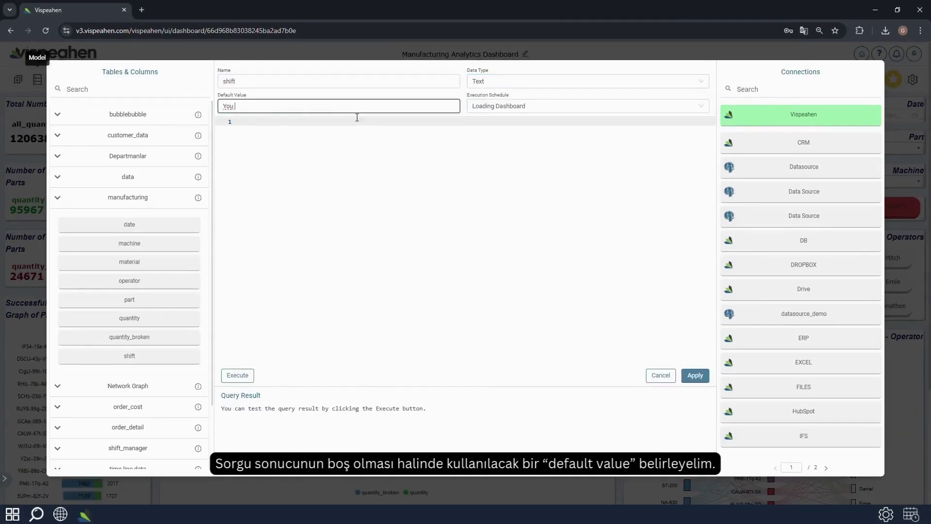
type("You have not access.")
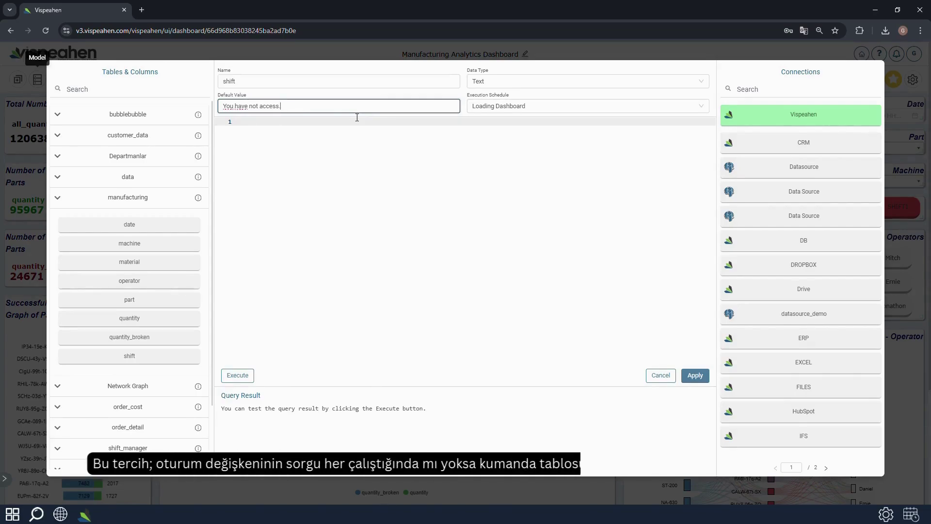
left_click(520, 110)
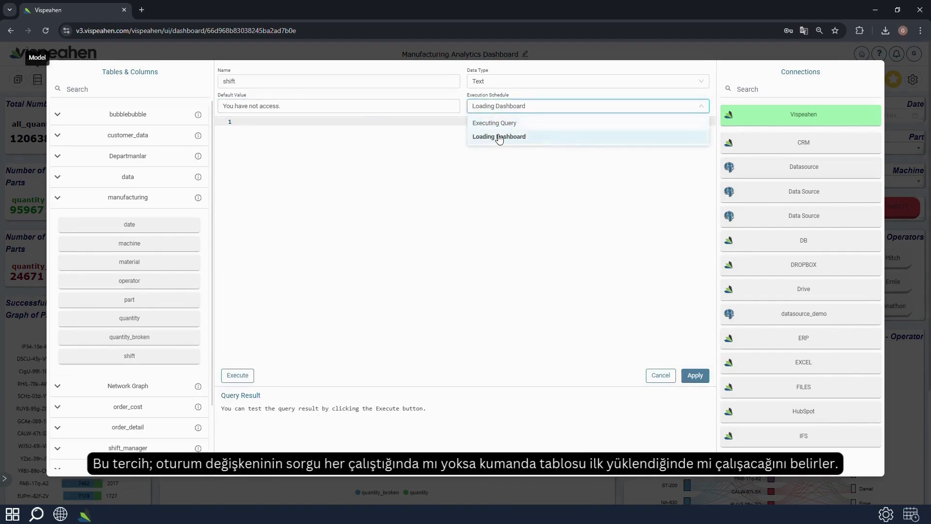
left_click(501, 170)
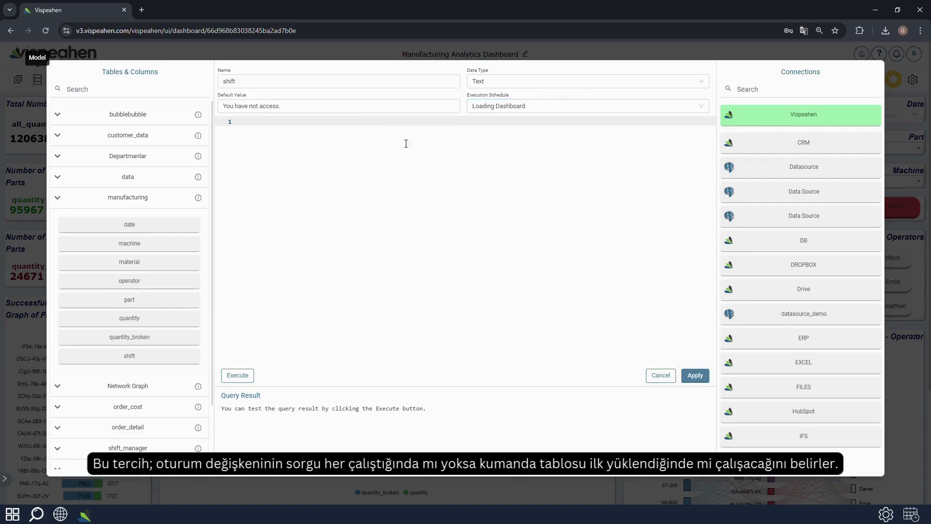
type("SELECT shift FROM shift_manager WHERE operator")
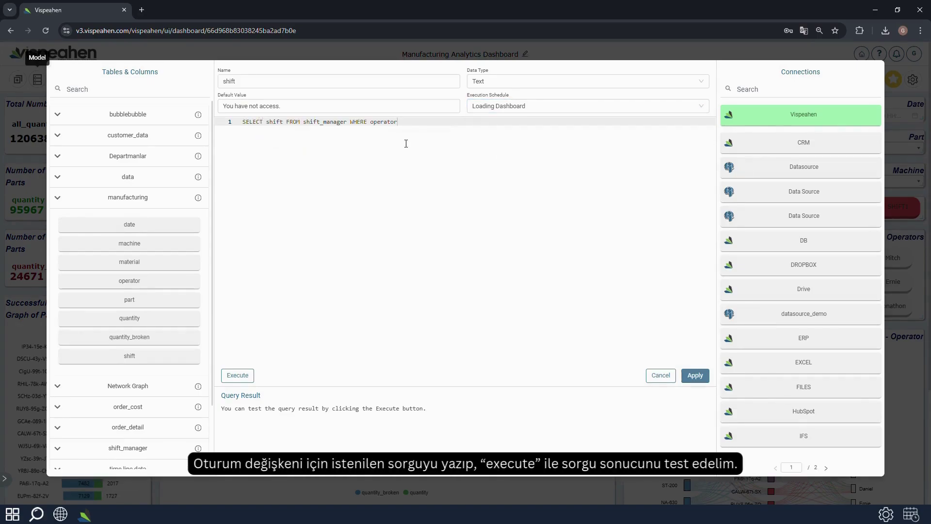
type("=:")
key("Return")
left_click(237, 375)
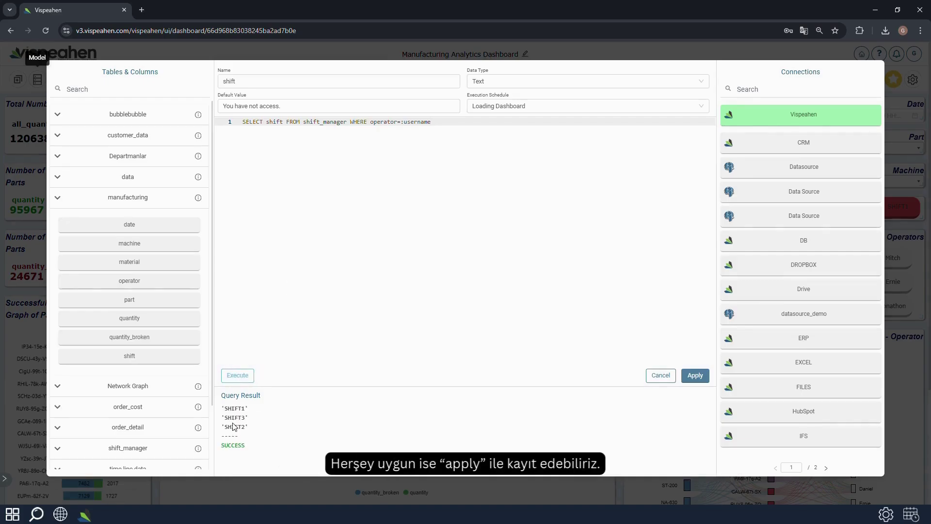
left_click(693, 377)
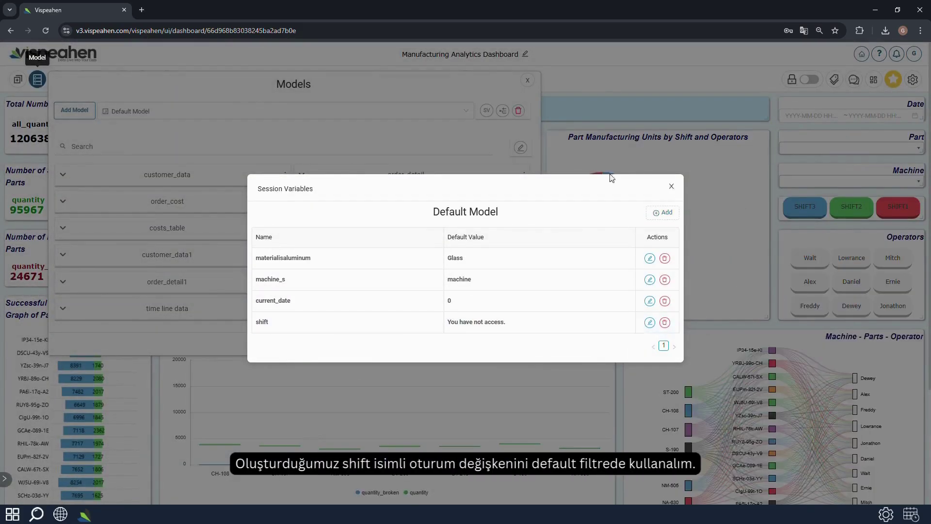
Step: Close the Models dialogs and open the Detailed Table's data settings
left_click(531, 86)
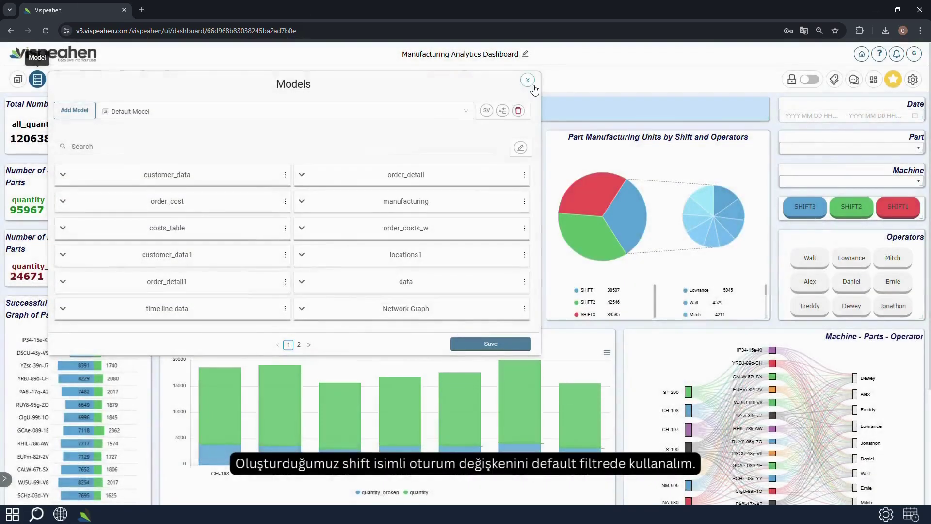
left_click(531, 86)
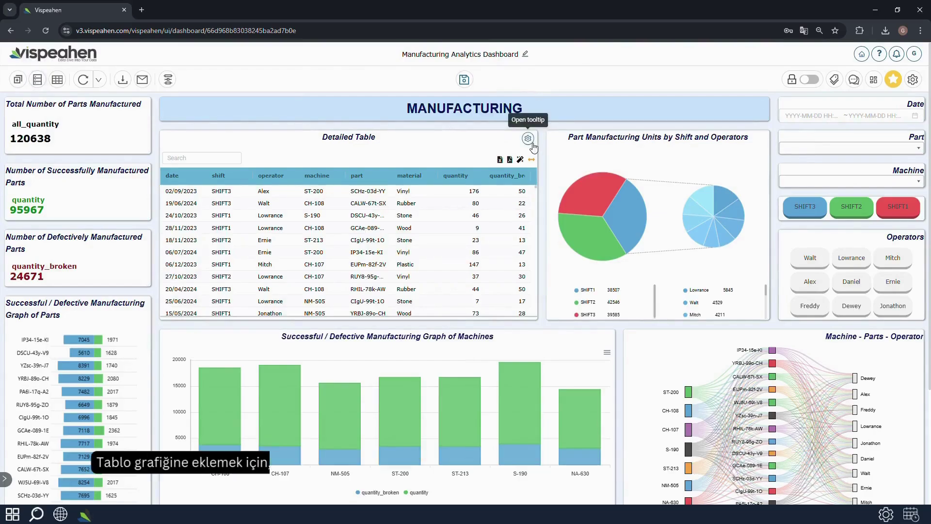
left_click(531, 143)
left_click(518, 140)
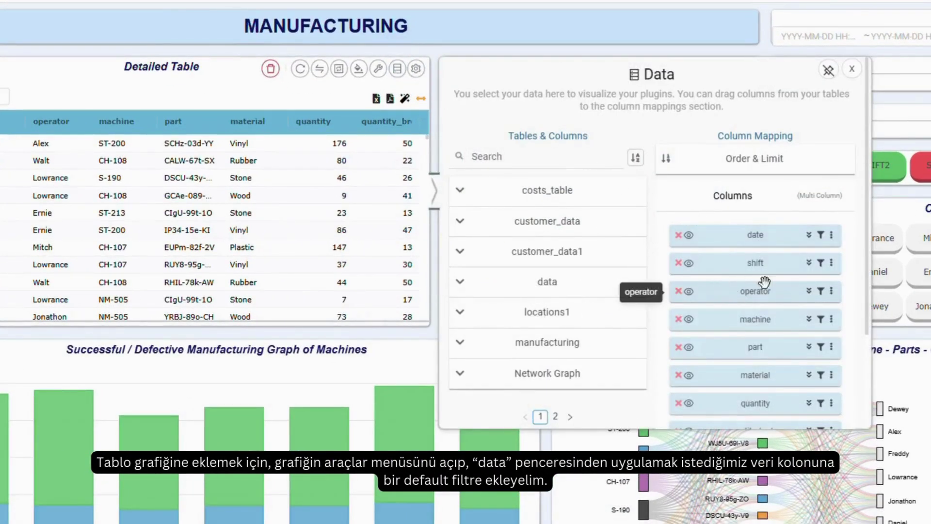
Step: Add a shift default filter whose value is the formula ${session.shift}
left_click(821, 264)
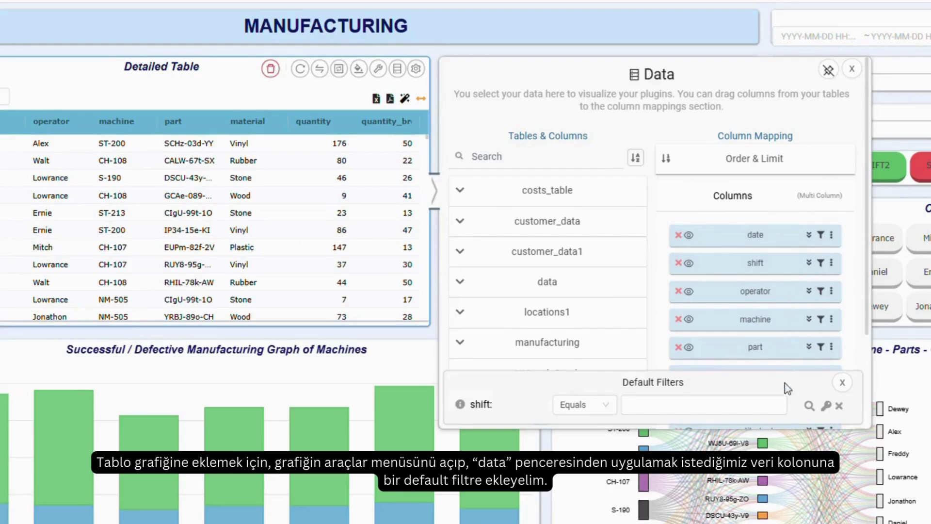
left_click(809, 406)
left_click(543, 257)
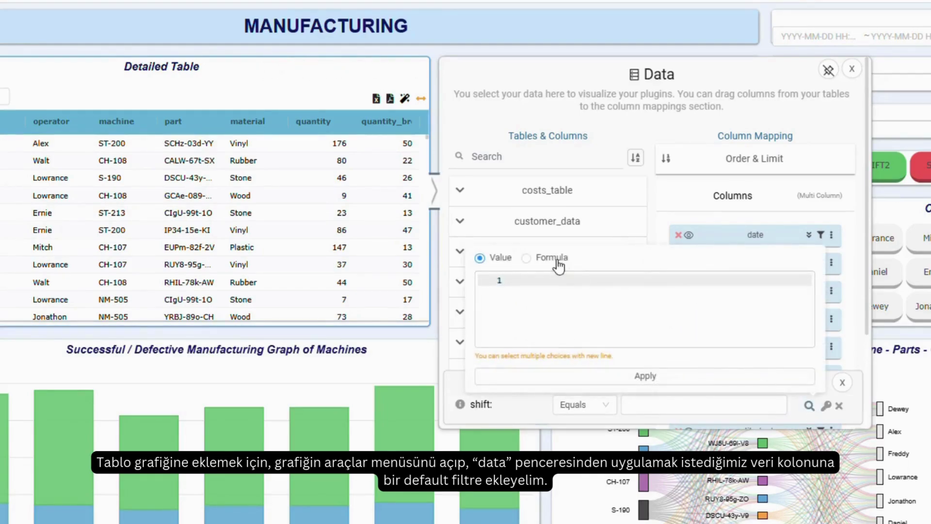
left_click(551, 280)
type("se")
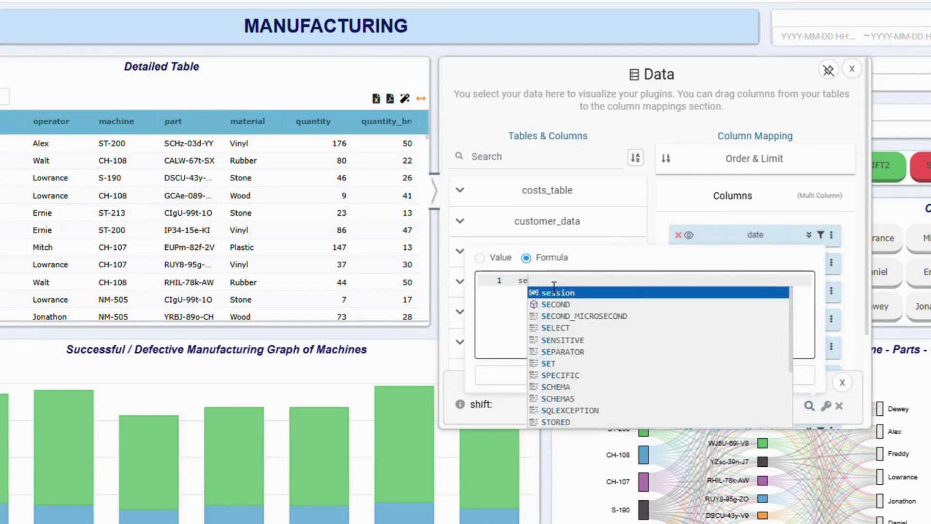
left_click(571, 294)
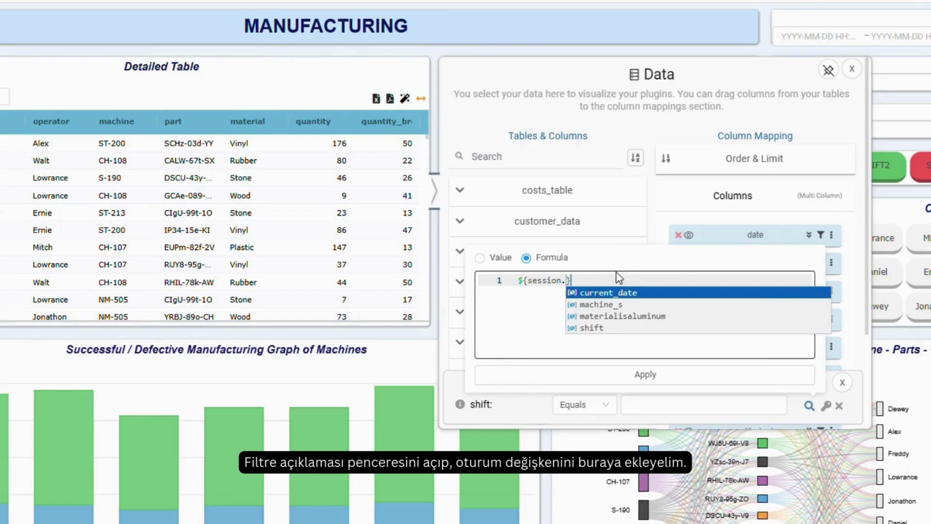
type("s")
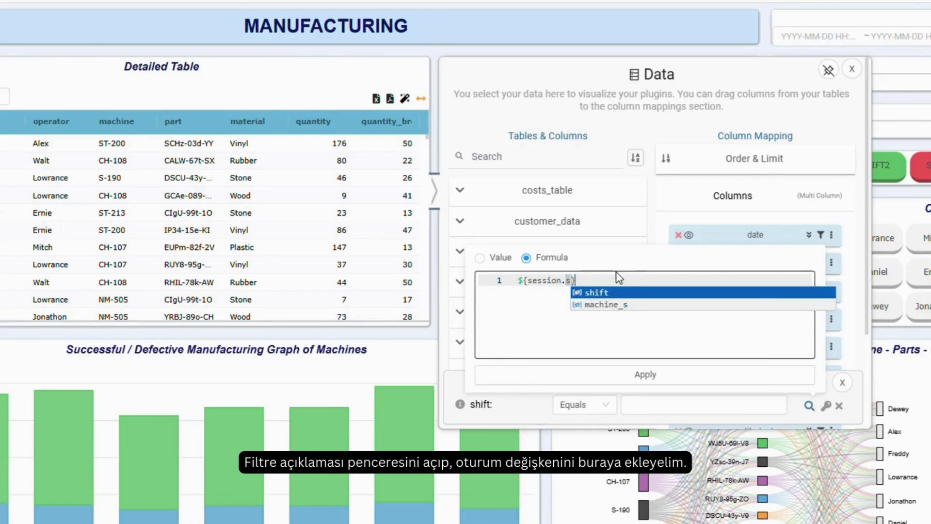
left_click(612, 293)
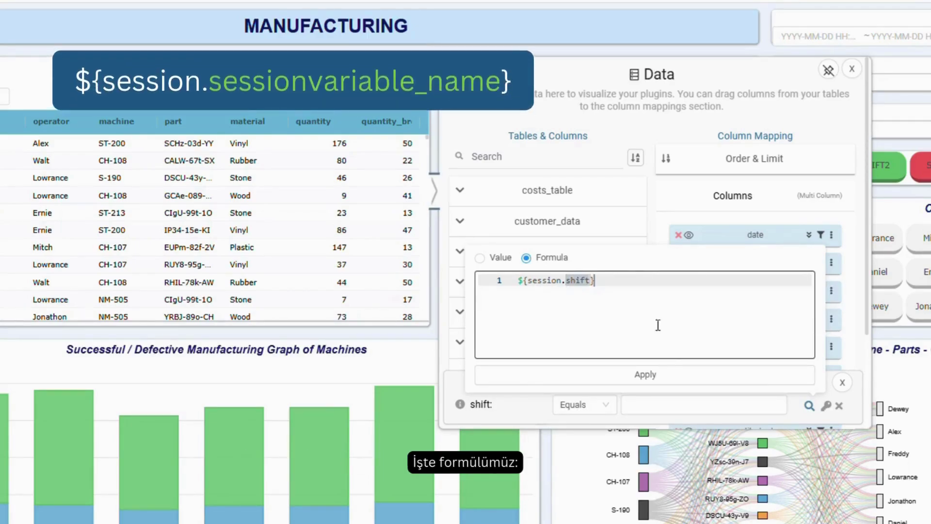
left_click(649, 380)
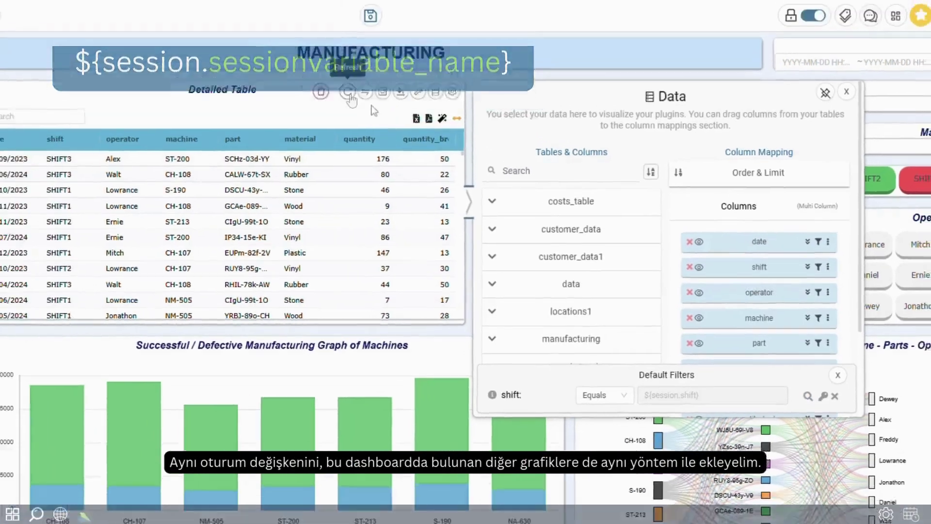
Step: Refresh the Detailed Table, then give the pie chart a shift filter of ${session.shift}
left_click(300, 74)
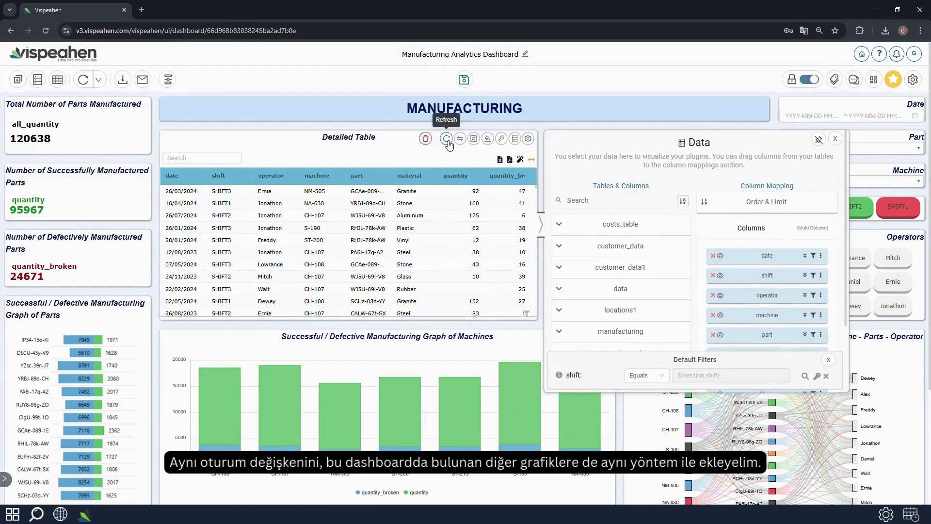
left_click(836, 141)
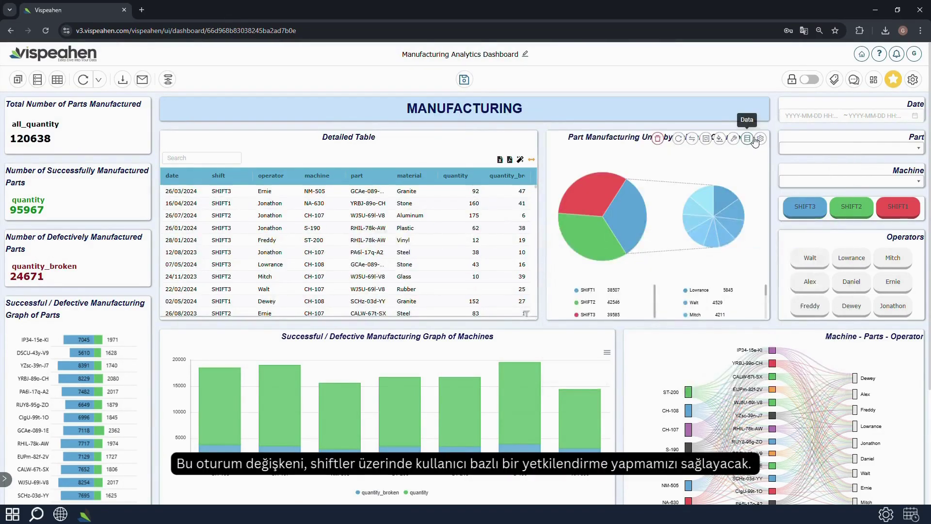
left_click(748, 139)
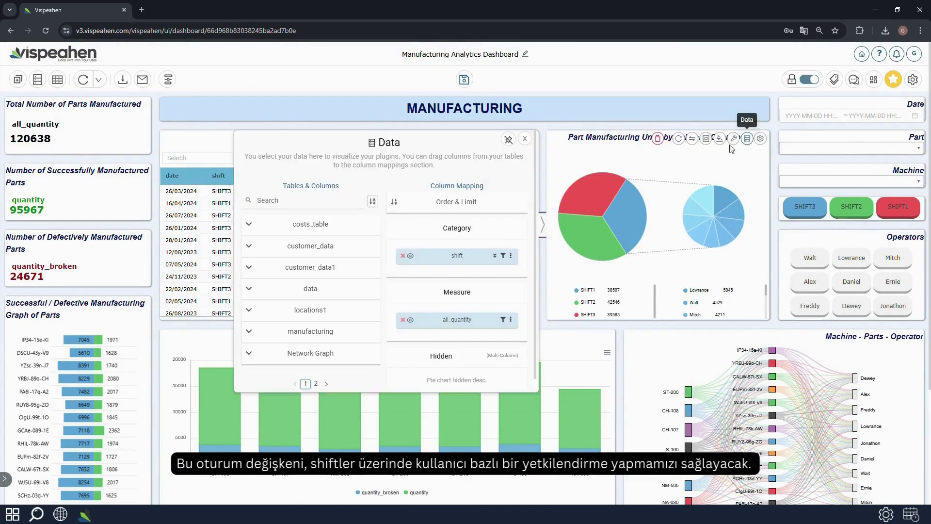
left_click(504, 257)
left_click(507, 376)
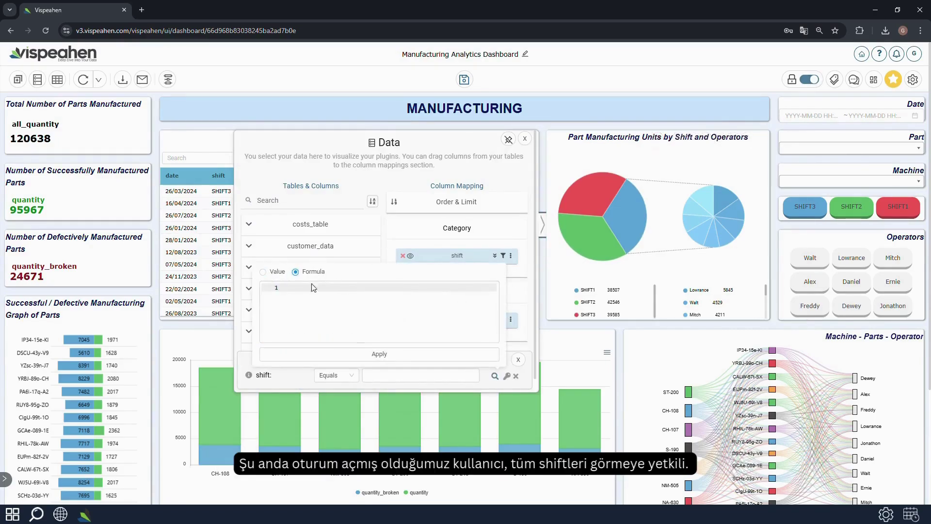
type("${session.")
type("sh")
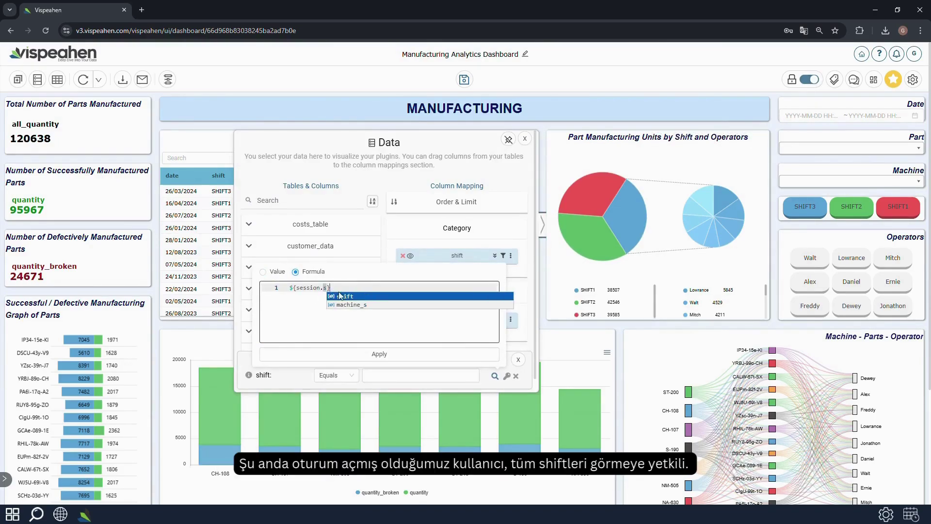
key("Return")
left_click(409, 354)
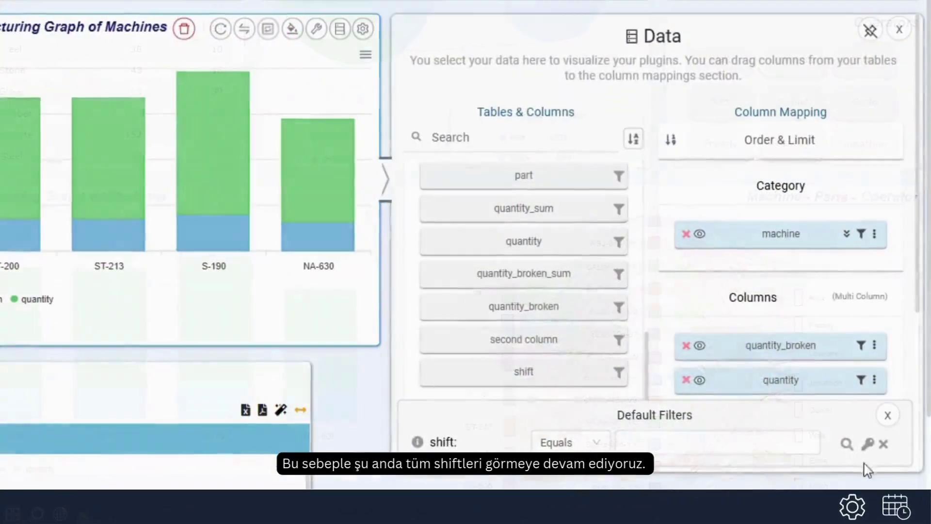
Step: Set the machines chart's shift filter value to the formula ${session.shift}
left_click(868, 444)
left_click(499, 261)
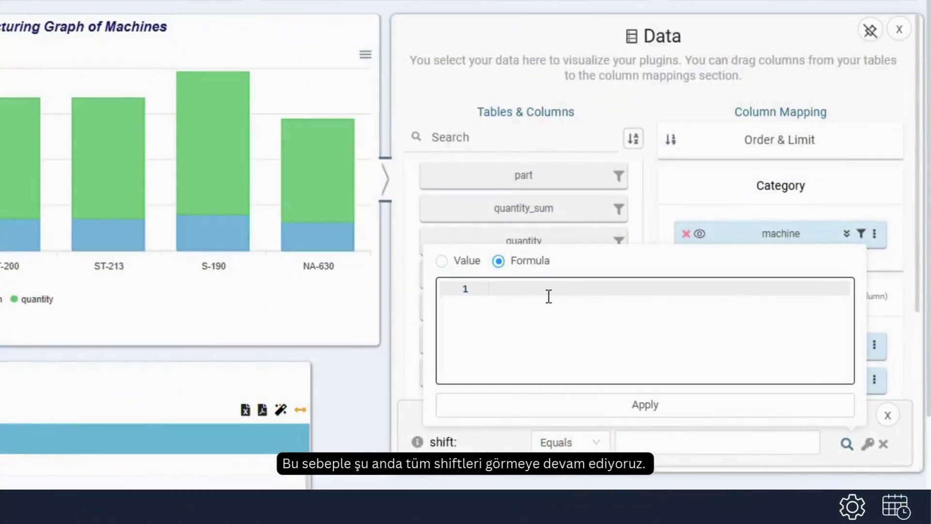
type("${session.s")
key("Return")
left_click(630, 407)
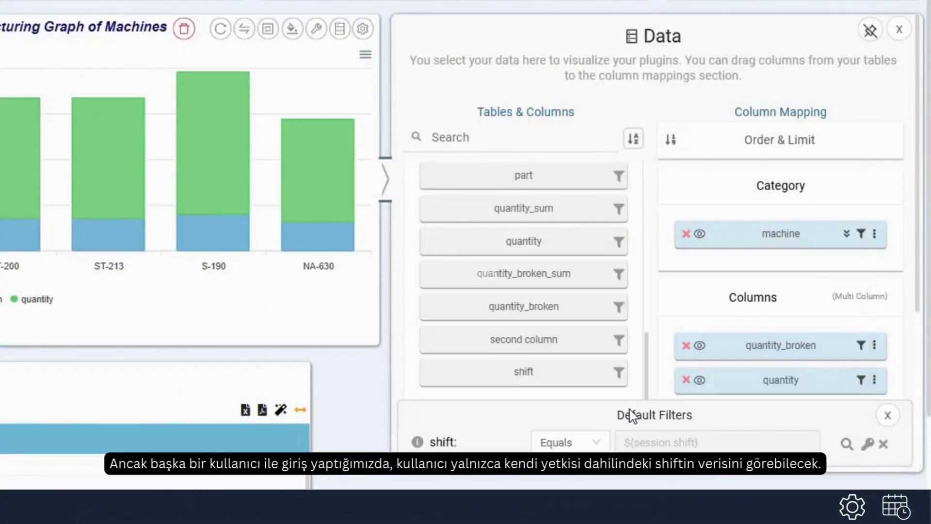
left_click(899, 30)
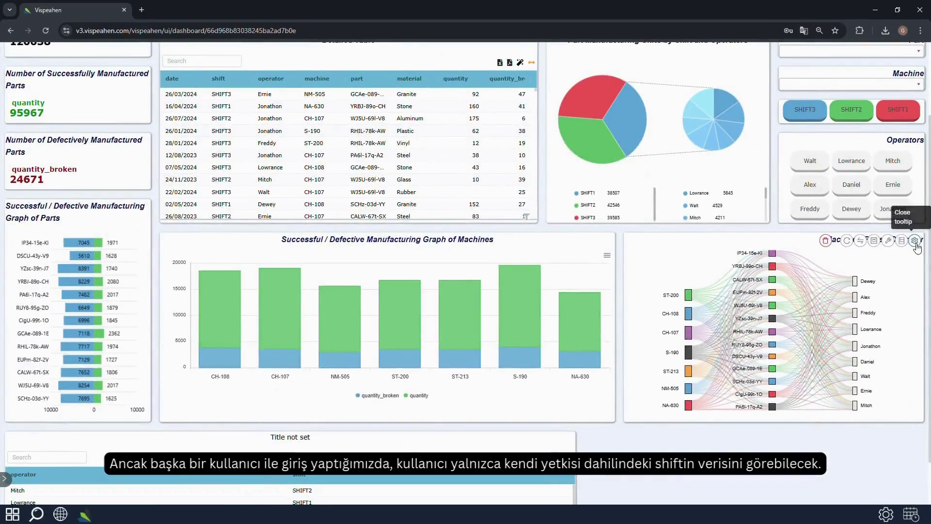
Step: Set the Machine - Parts - Operator chart's shift filter to ${session.shift}
left_click(905, 242)
left_click(585, 479)
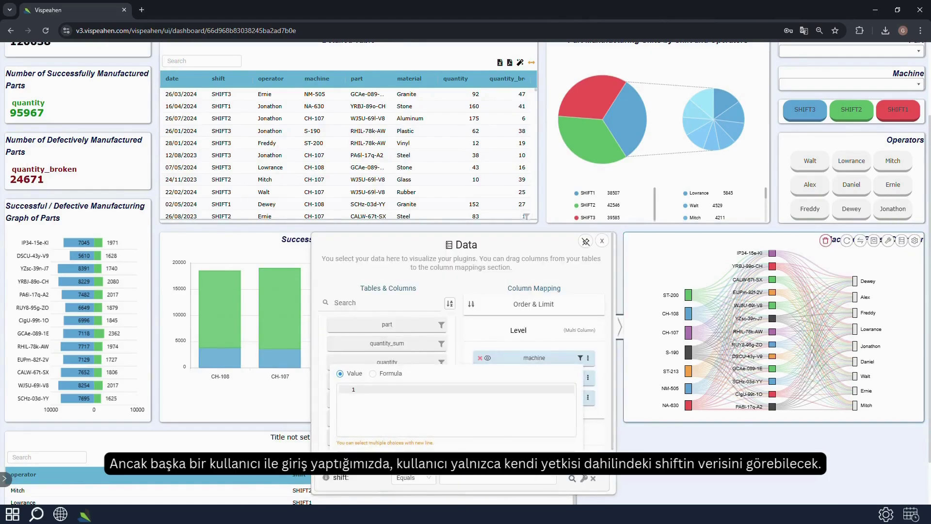
double_click(406, 390)
key("BackSpace")
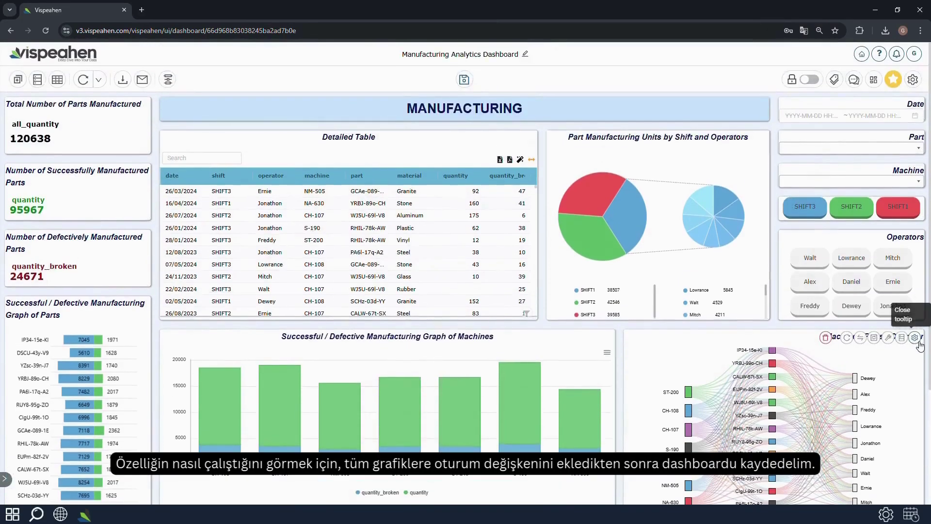
Step: Add a shift default filter to the parts graph with formula ${session.shift}
left_click(129, 306)
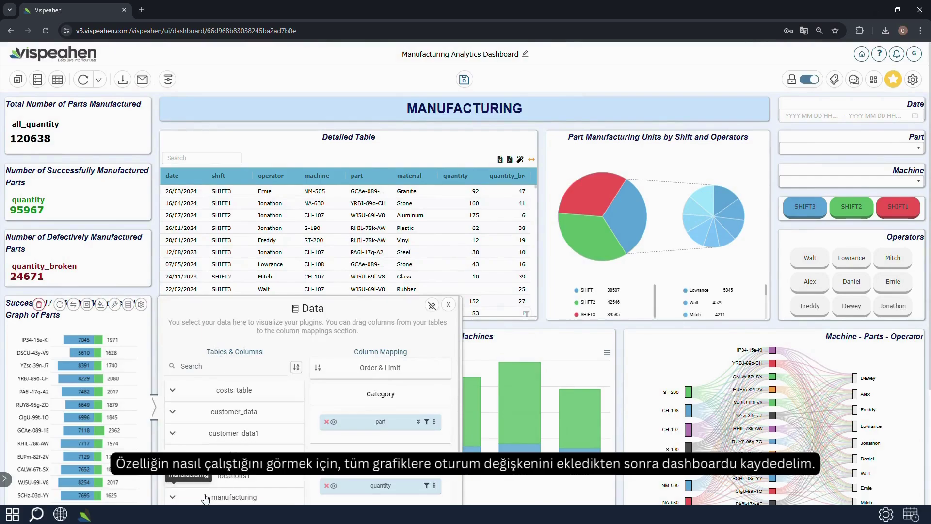
scroll(206, 495, "down", 2)
left_click(214, 448)
scroll(213, 449, "down", 3)
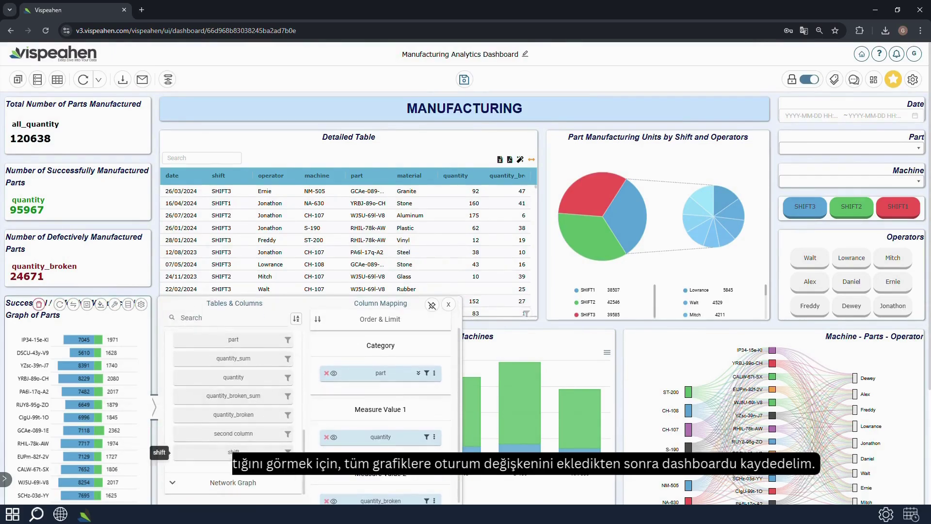
left_click(287, 452)
scroll(233, 388, "down", 2)
left_click(345, 444)
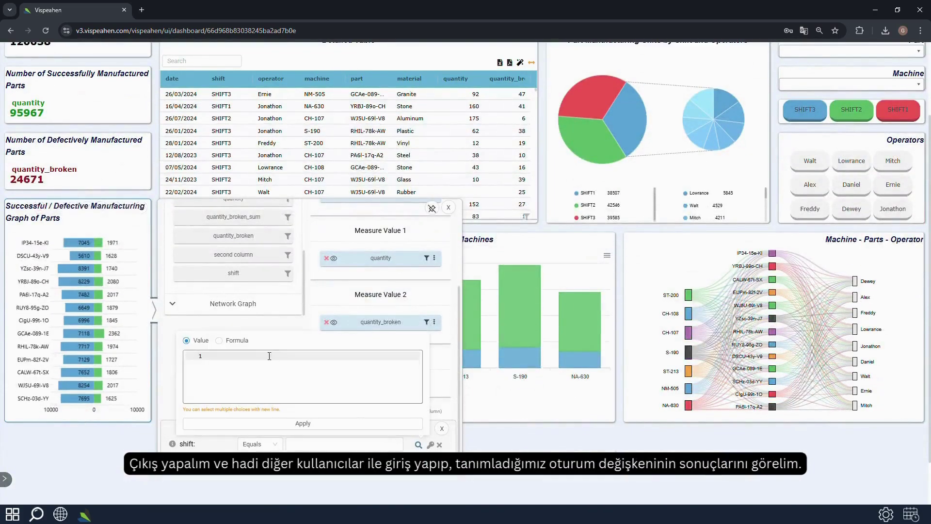
left_click(219, 340)
type("${session.shift}")
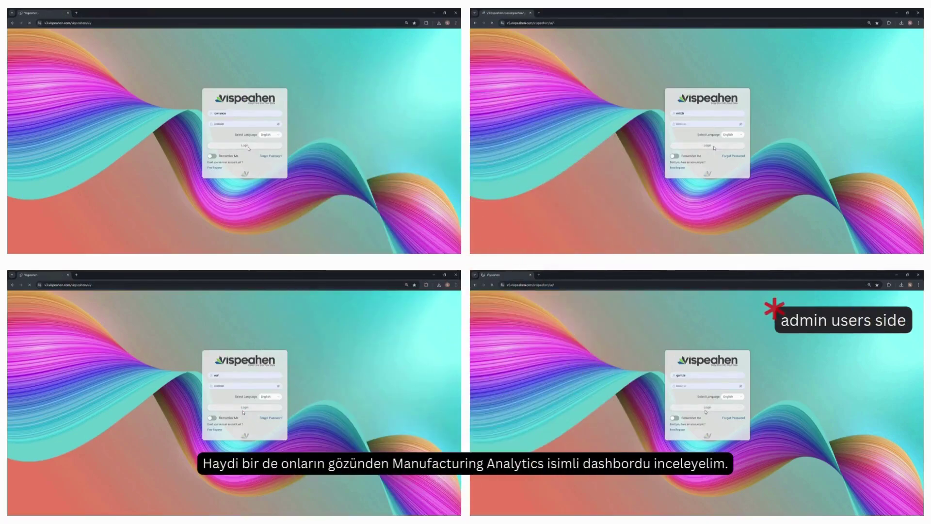
Step: Sign in as four test users and open the Manufacturing Analytics Dashboard for each
left_click(706, 411)
left_click(249, 148)
left_click(244, 412)
left_click(715, 148)
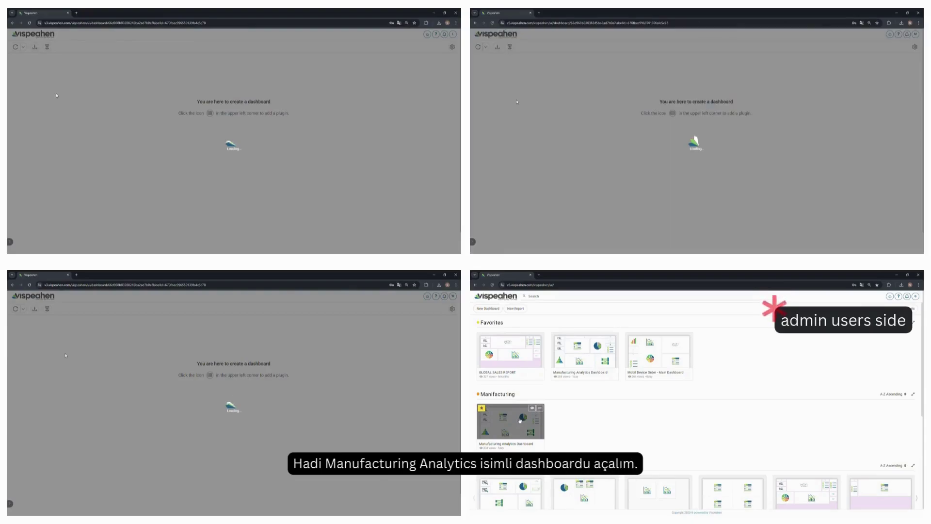
left_click(520, 420)
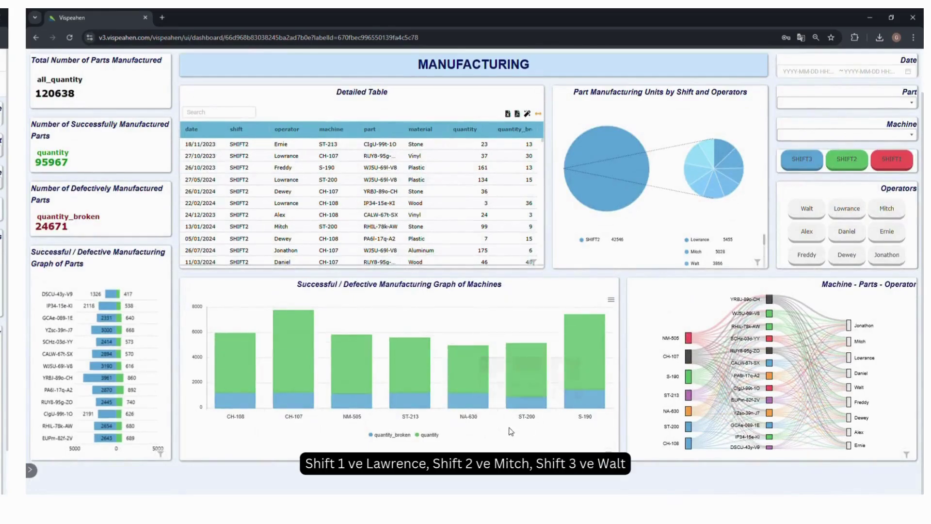
mouse_move(471, 408)
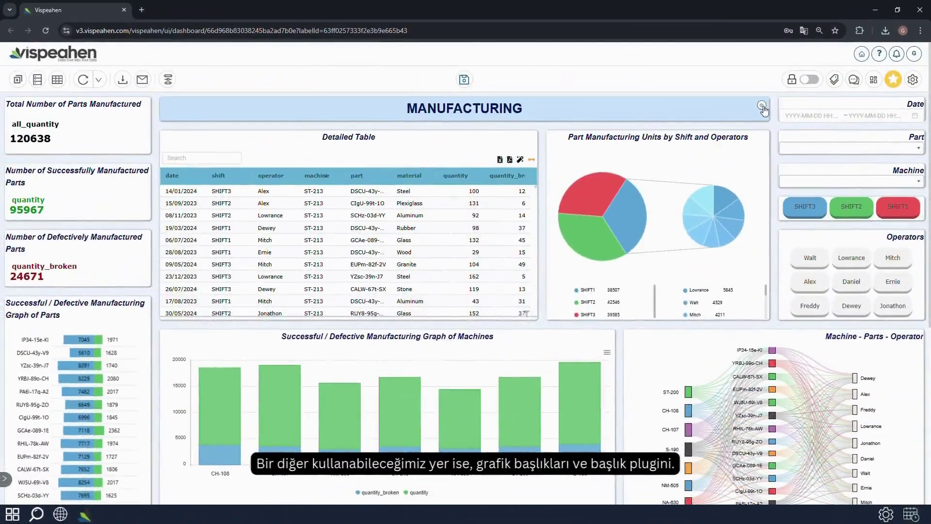
Step: Replace the MANUFACTURING title with the =(${session.current_date}) formula so it shows 2025-01-06
left_click(750, 108)
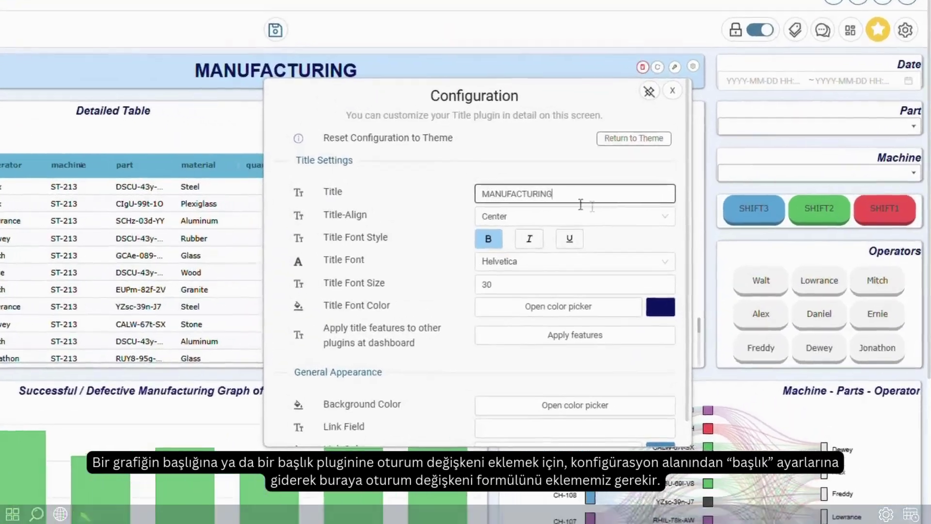
double_click(634, 199)
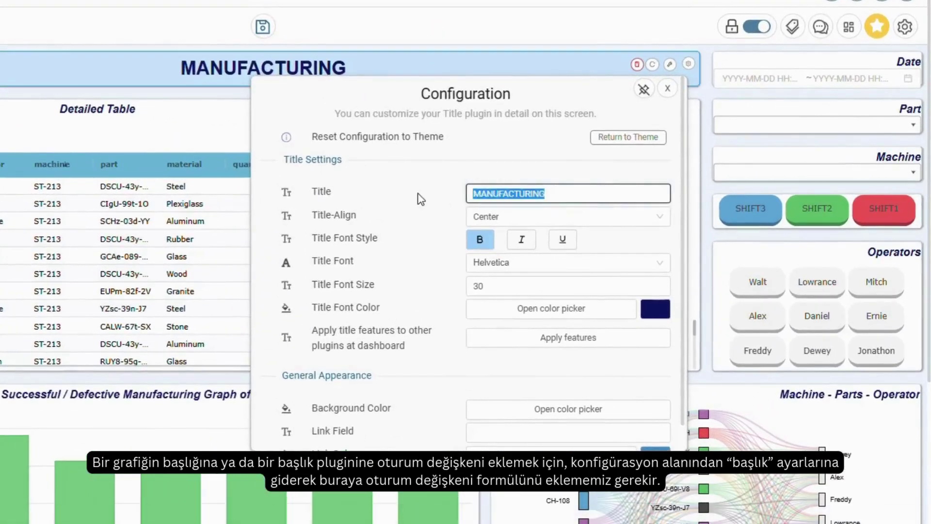
key("BackSpace")
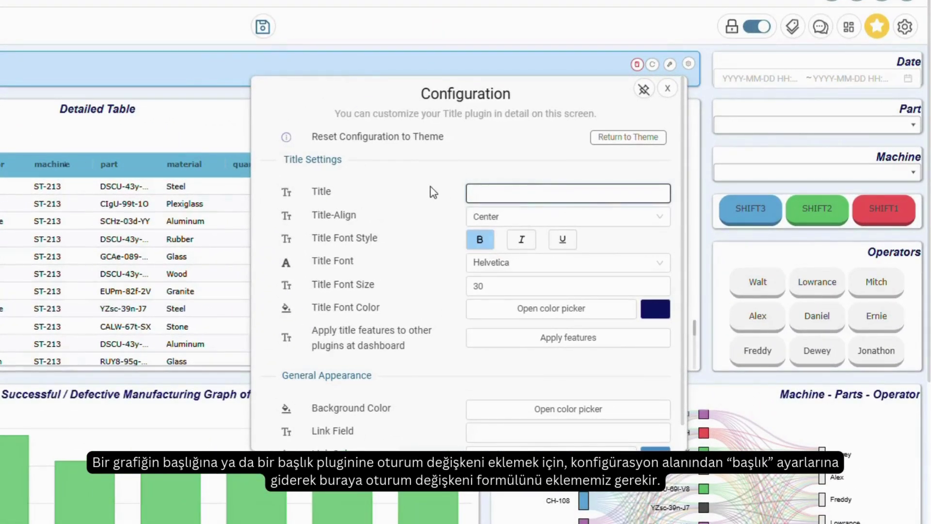
type("=(${session.current_date})")
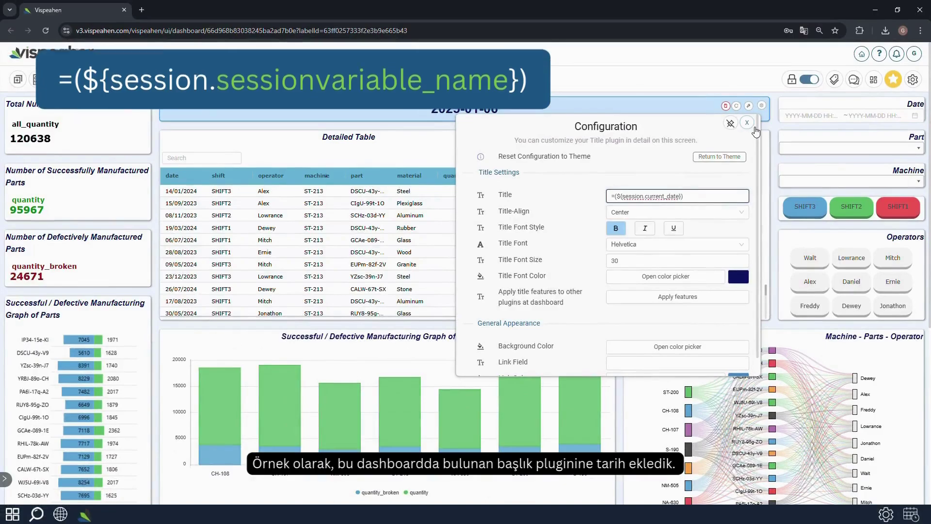
left_click(748, 124)
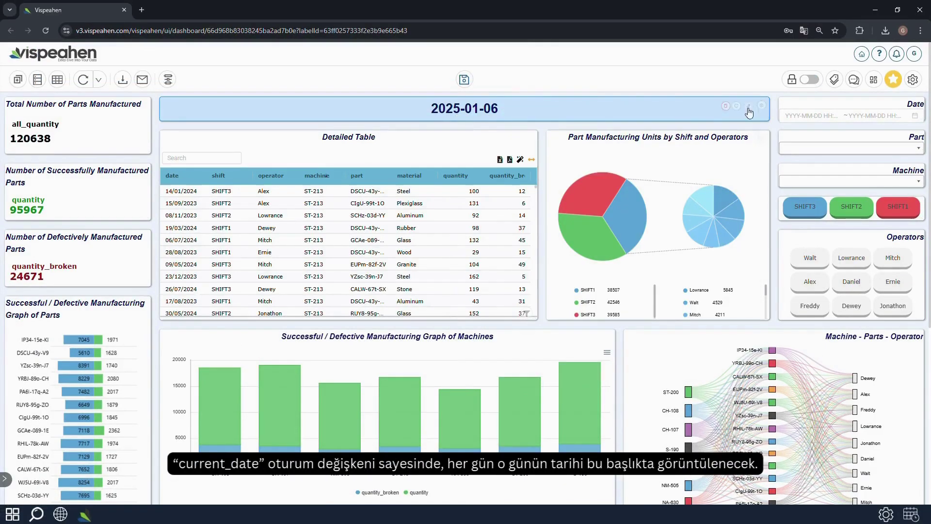
left_click(768, 106)
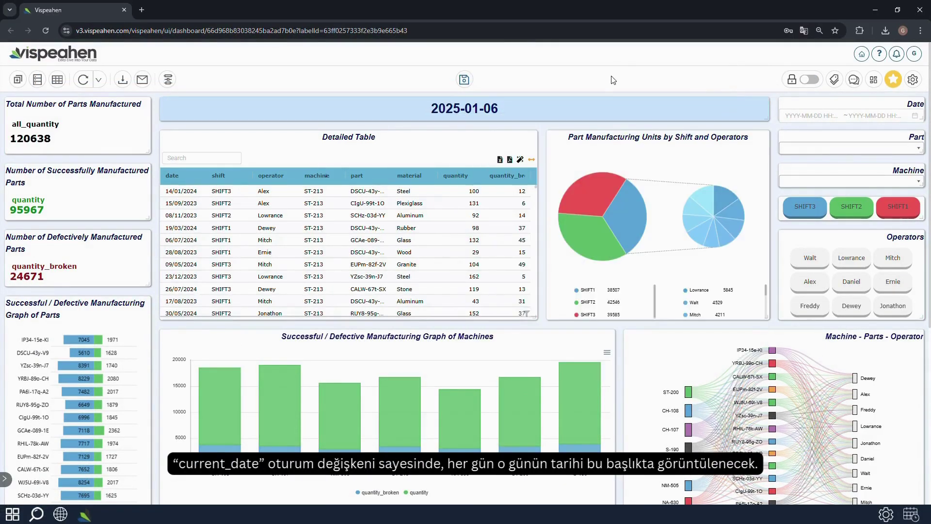